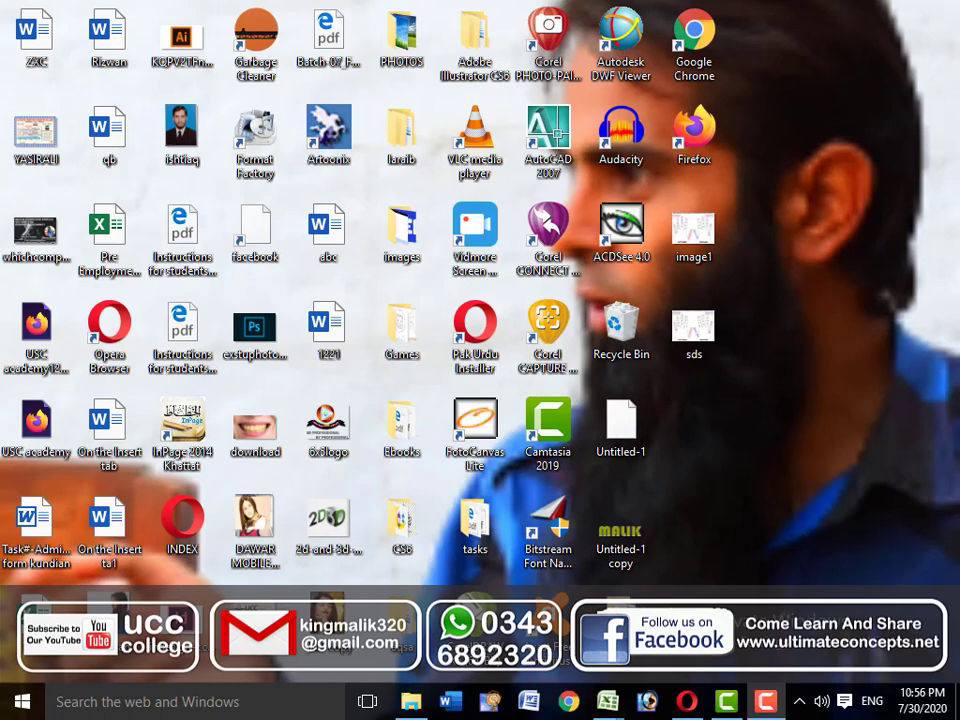
Switch to the MEDIAN workbook in Excel.
{"action": "mouse_move", "coordinate": [607, 700]}
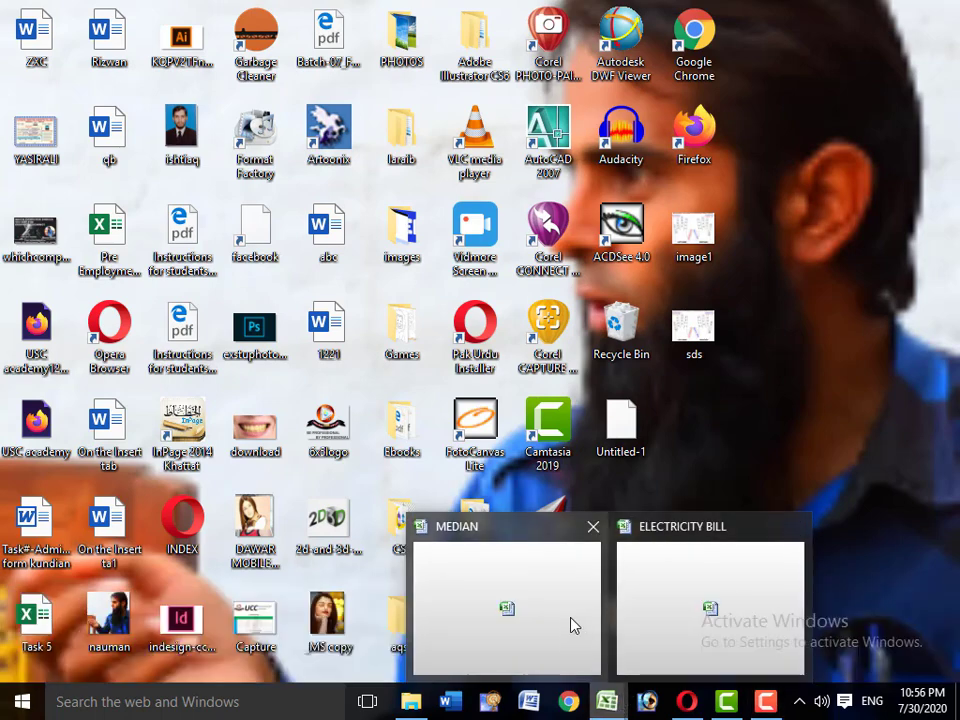
{"action": "left_click", "coordinate": [573, 625]}
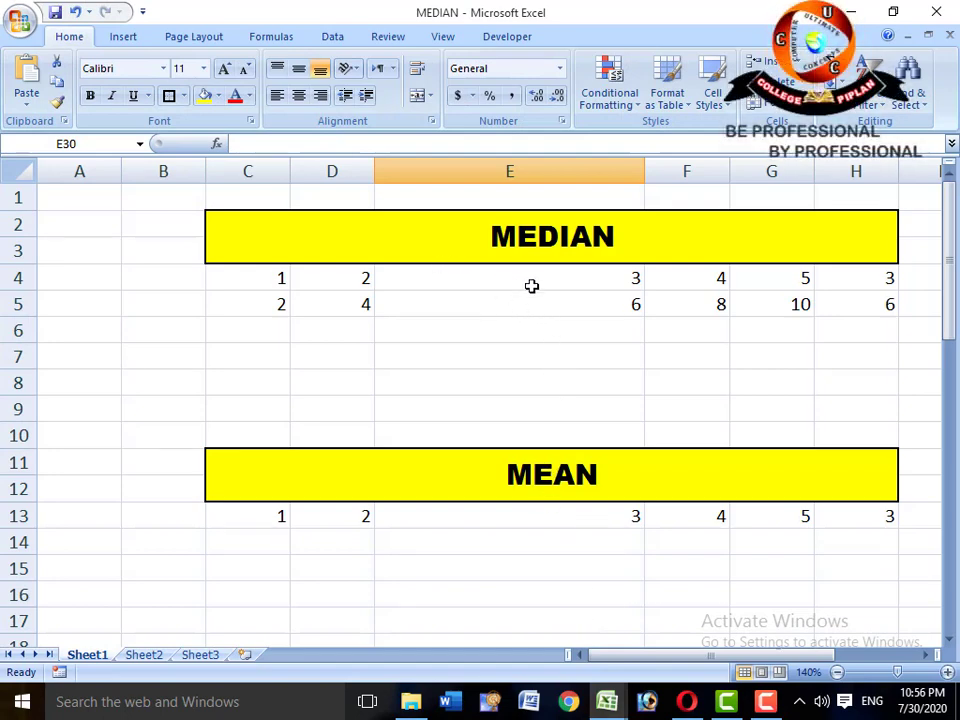
Look over the MEDIAN, MEAN, MOD and MODE sections of Sheet1.
{"action": "left_click", "coordinate": [583, 246]}
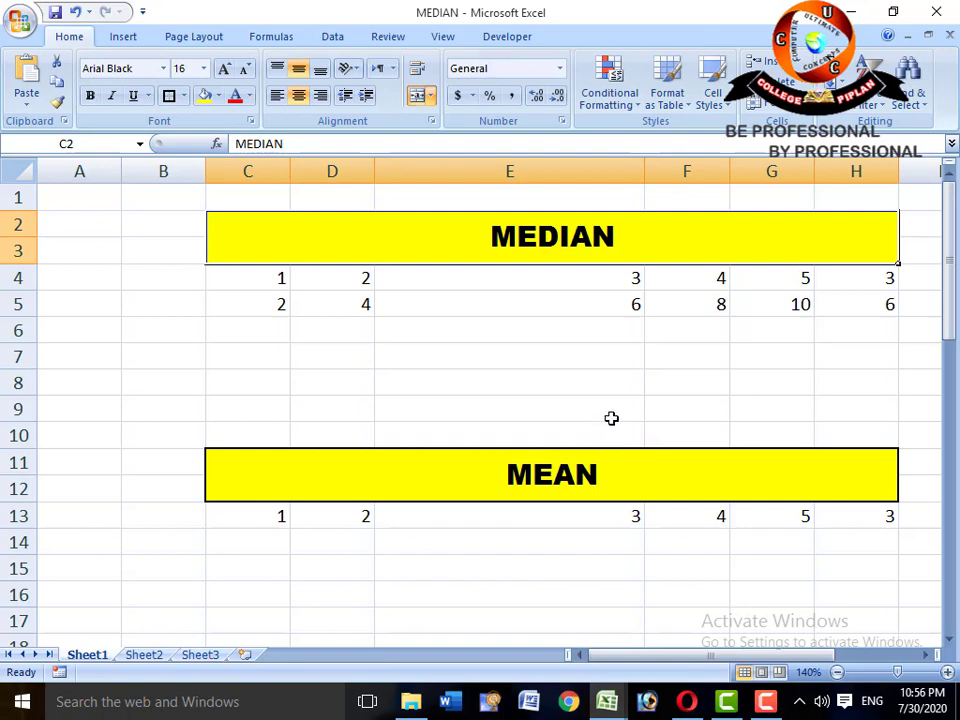
{"action": "left_click", "coordinate": [585, 474]}
{"action": "scroll", "coordinate": [650, 466], "scroll_direction": "down", "scroll_amount": 3}
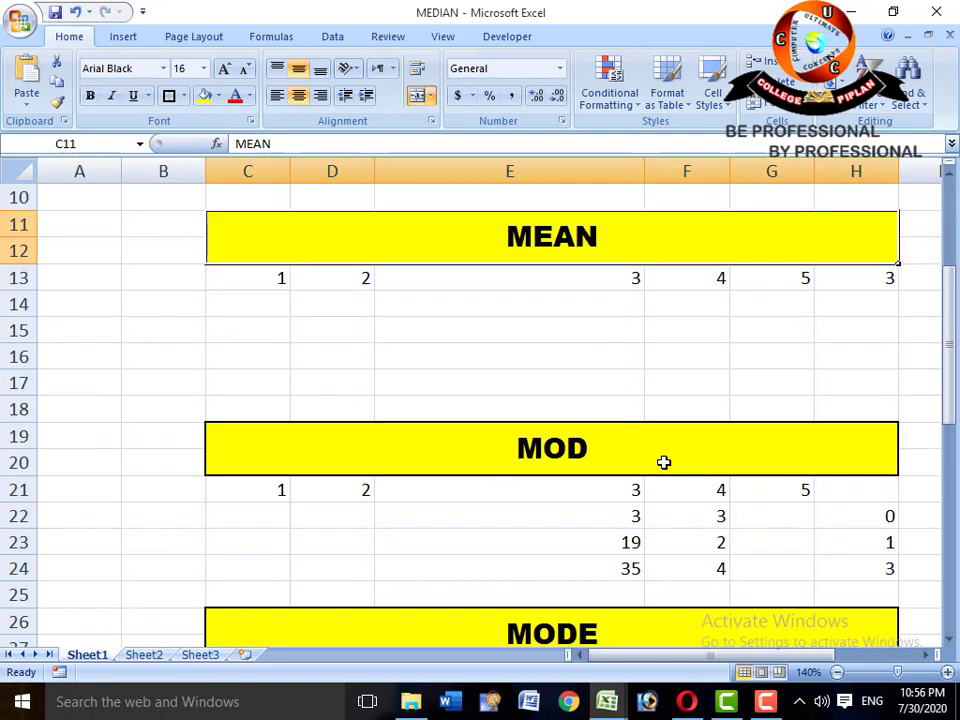
{"action": "left_click", "coordinate": [645, 461]}
{"action": "scroll", "coordinate": [646, 470], "scroll_direction": "down", "scroll_amount": 1}
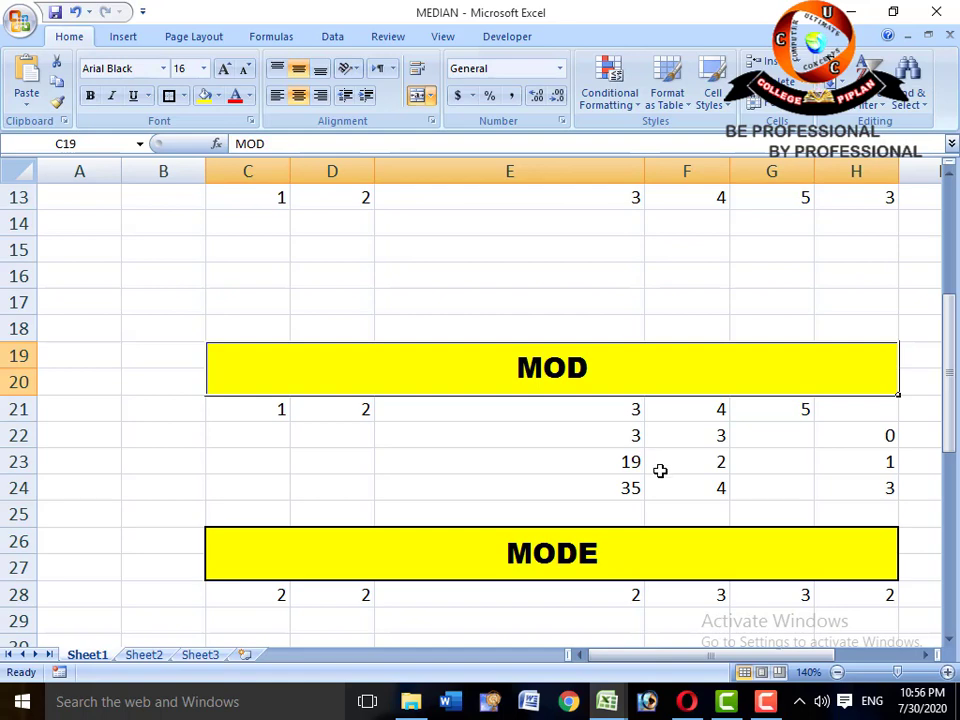
{"action": "scroll", "coordinate": [660, 470], "scroll_direction": "up", "scroll_amount": 4}
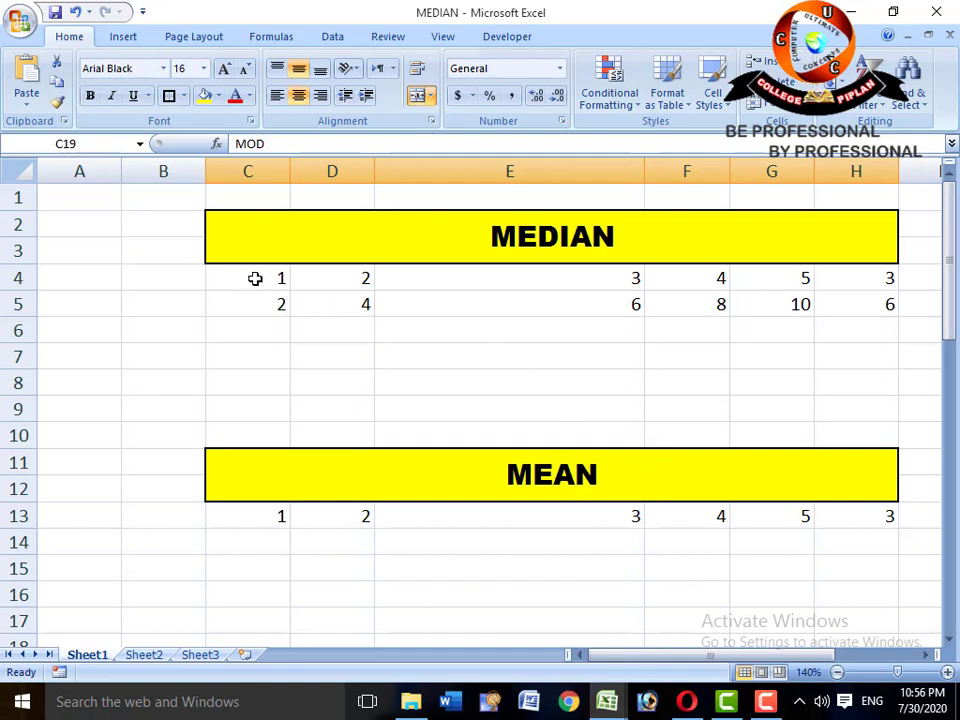
{"action": "scroll", "coordinate": [576, 443], "scroll_direction": "down", "scroll_amount": 2}
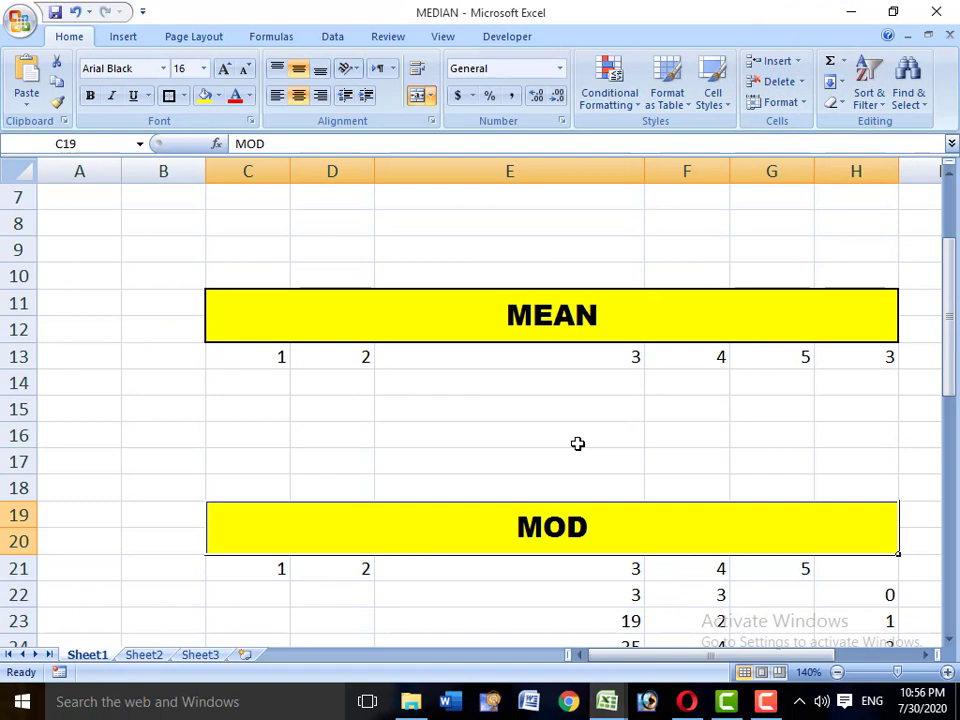
{"action": "scroll", "coordinate": [590, 475], "scroll_direction": "up", "scroll_amount": 2}
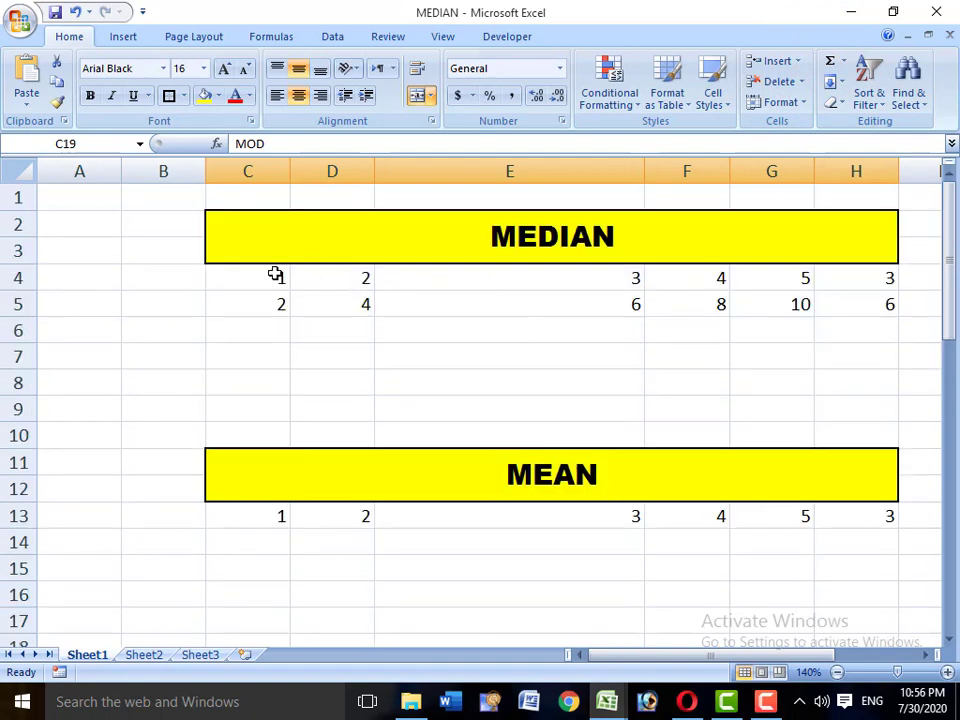
Examine the number rows C4:H5 under MEDIAN and C13:H13 under MEAN, including the formula in H13.
{"action": "left_click_drag", "start_coordinate": [275, 275], "coordinate": [823, 304]}
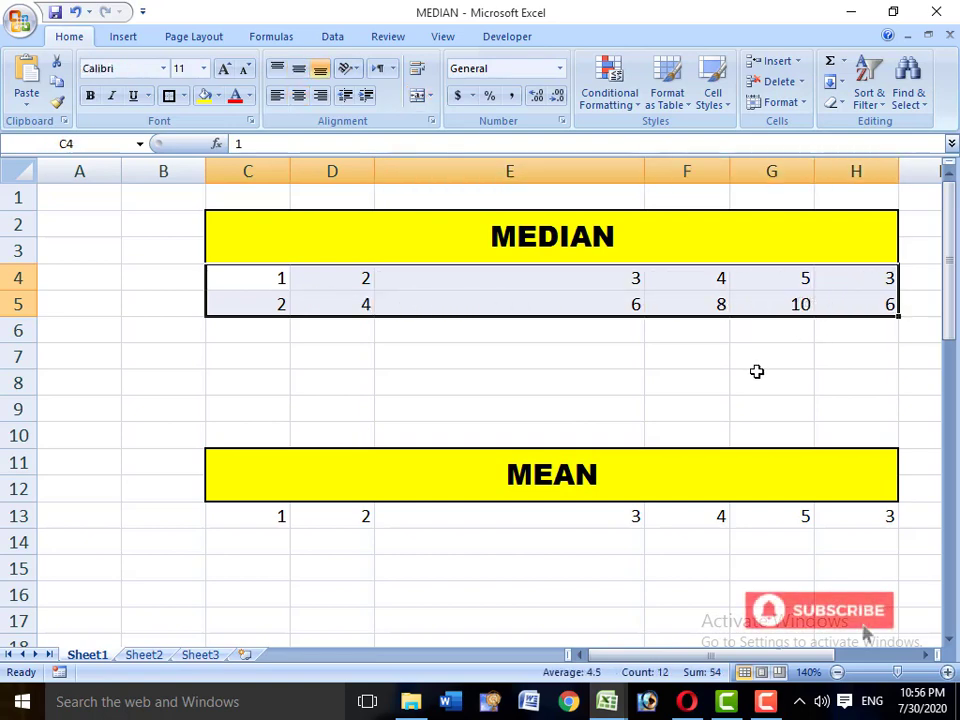
{"action": "left_click", "coordinate": [666, 362]}
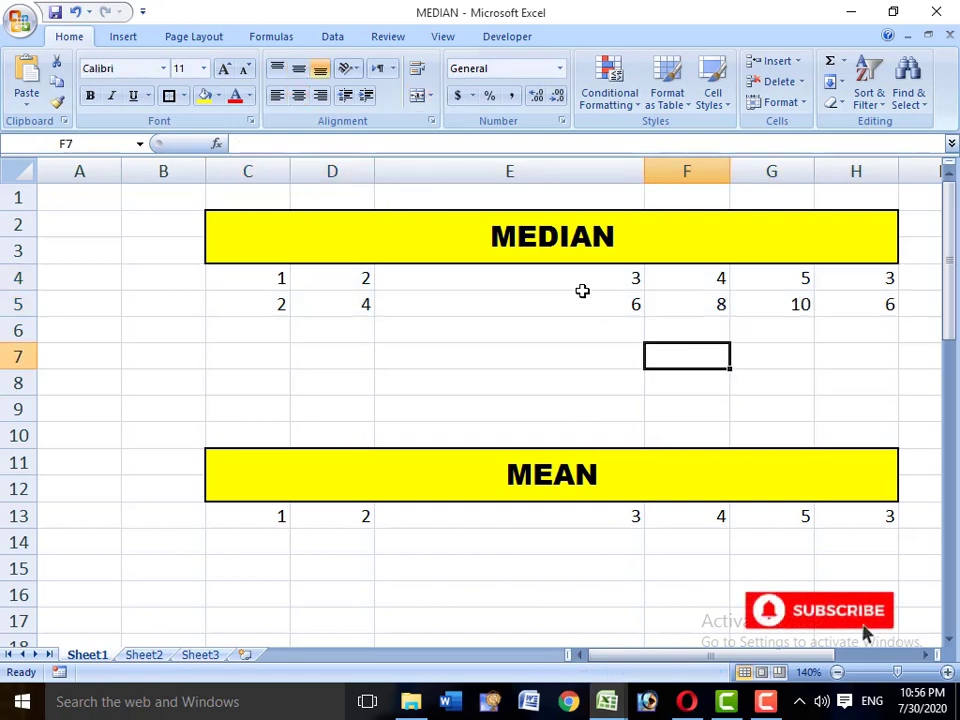
{"action": "scroll", "coordinate": [435, 450], "scroll_direction": "down", "scroll_amount": 1}
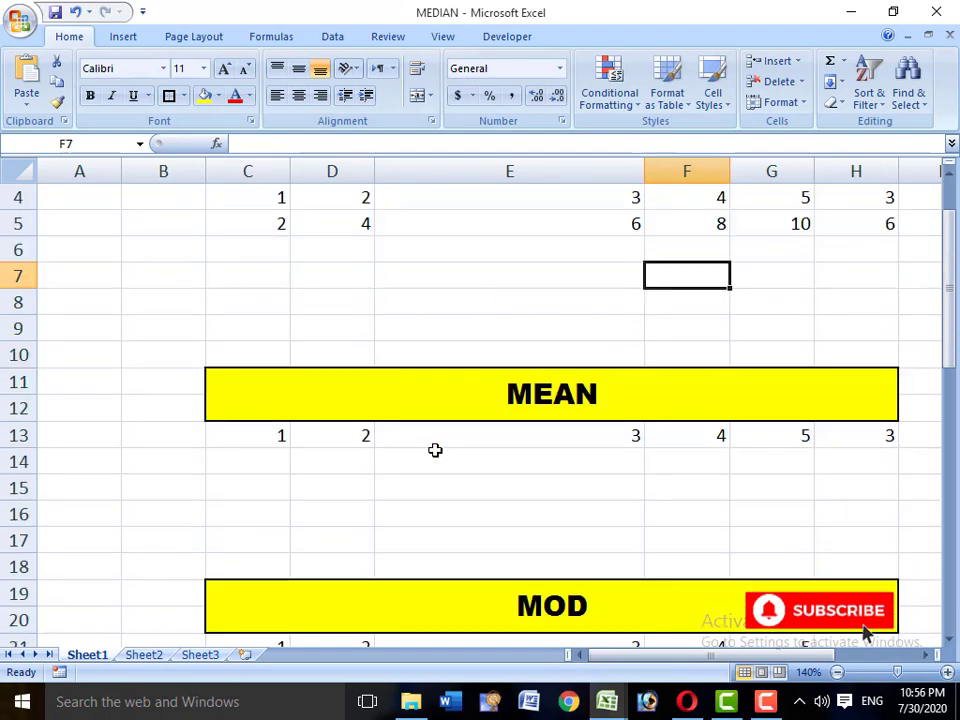
{"action": "left_click_drag", "start_coordinate": [252, 435], "coordinate": [820, 434]}
{"action": "left_click", "coordinate": [722, 503]}
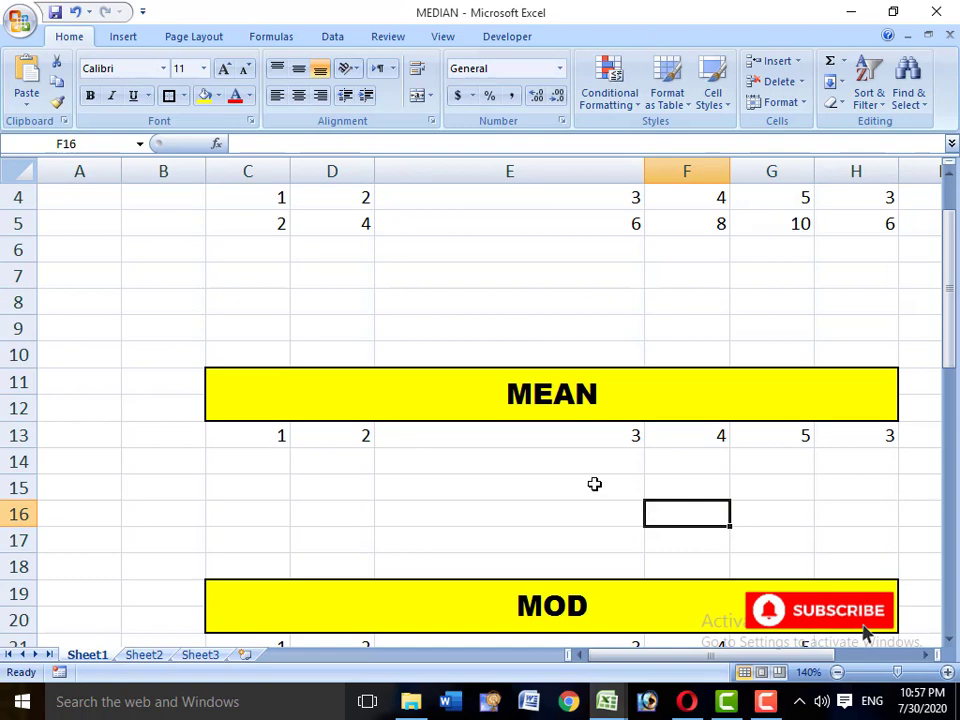
{"action": "left_click", "coordinate": [834, 442]}
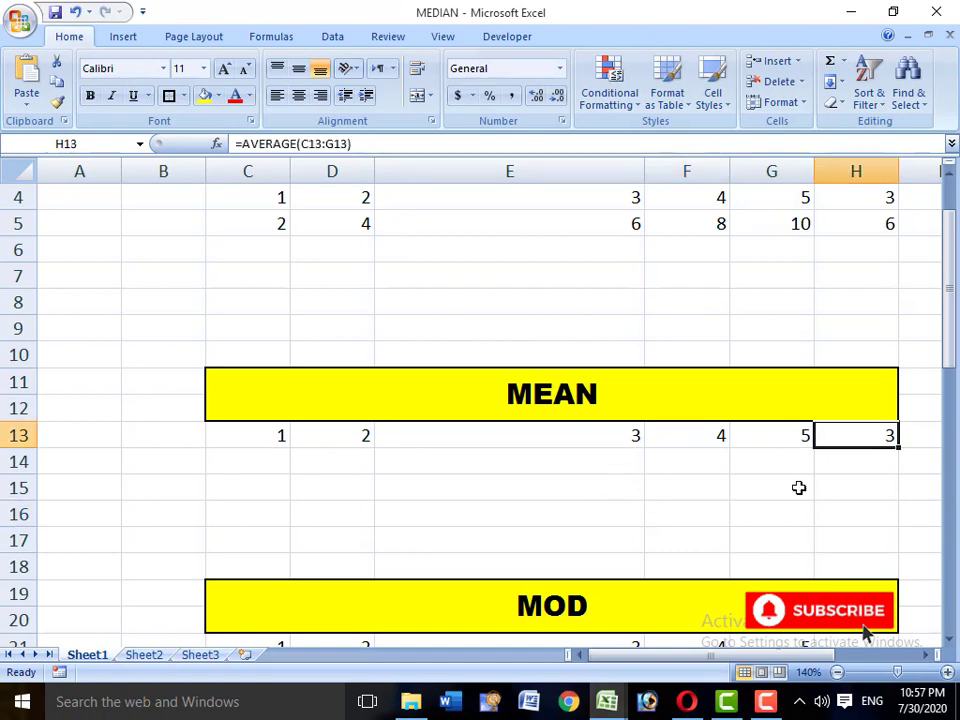
{"action": "left_click_drag", "start_coordinate": [280, 437], "coordinate": [738, 440]}
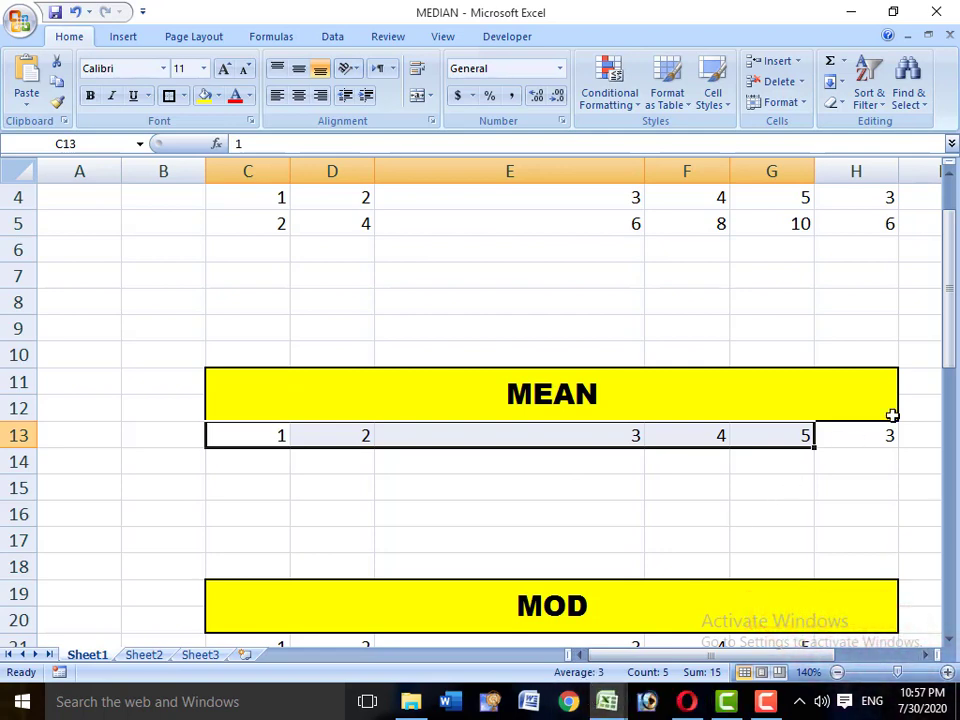
Clear H13 in the MEAN section and enter the formula =AVERAGE(C13:G13) there.
{"action": "left_click", "coordinate": [870, 436]}
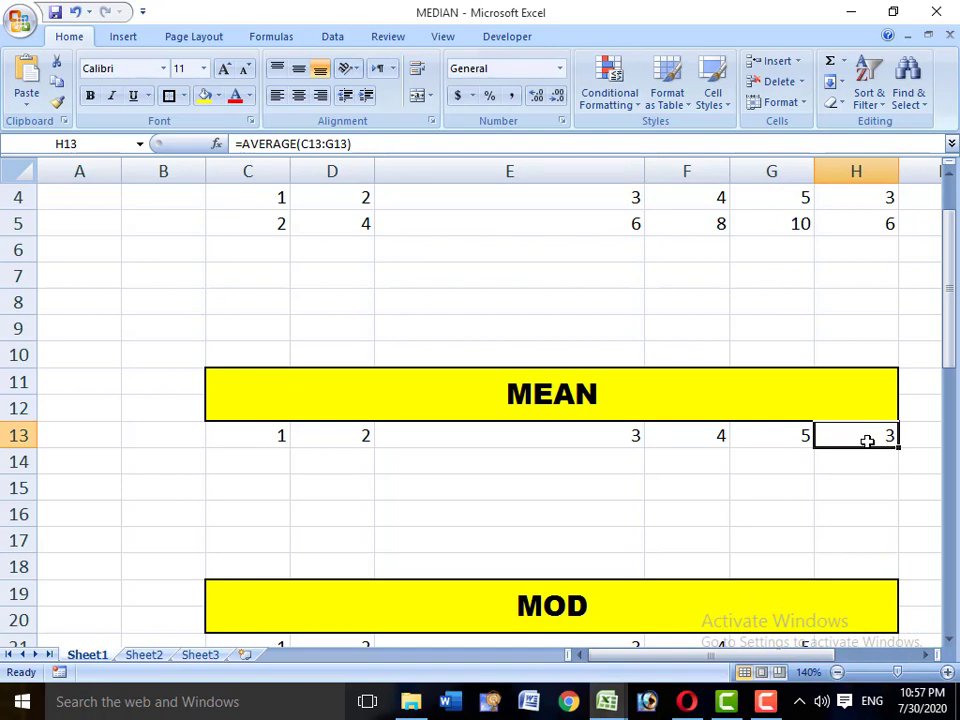
{"action": "key", "text": "Delete"}
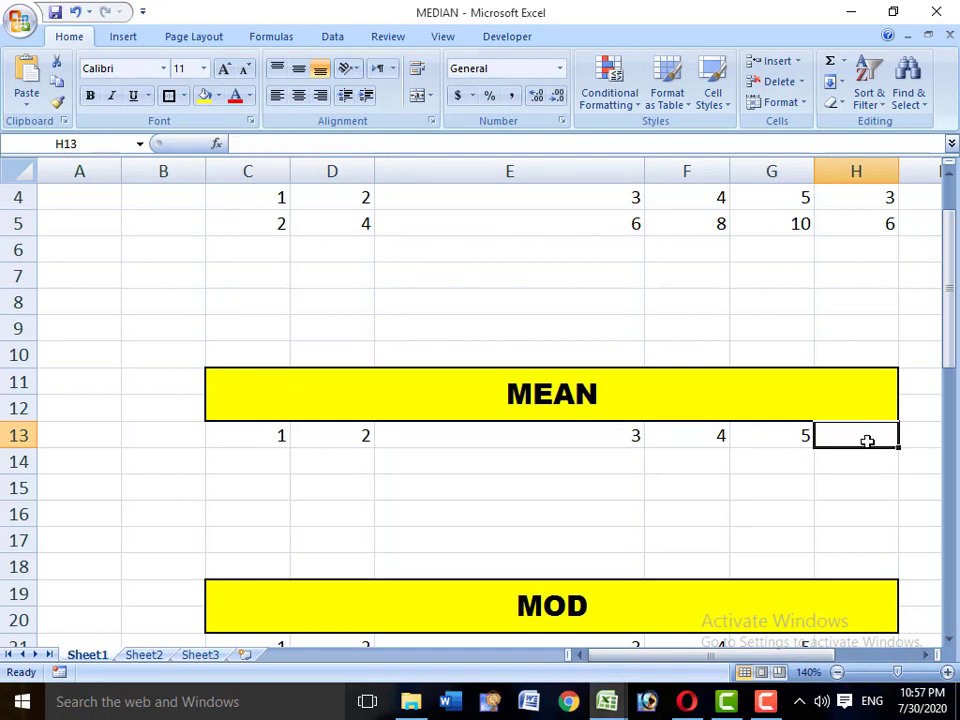
{"action": "type", "text": "=AVERAG"}
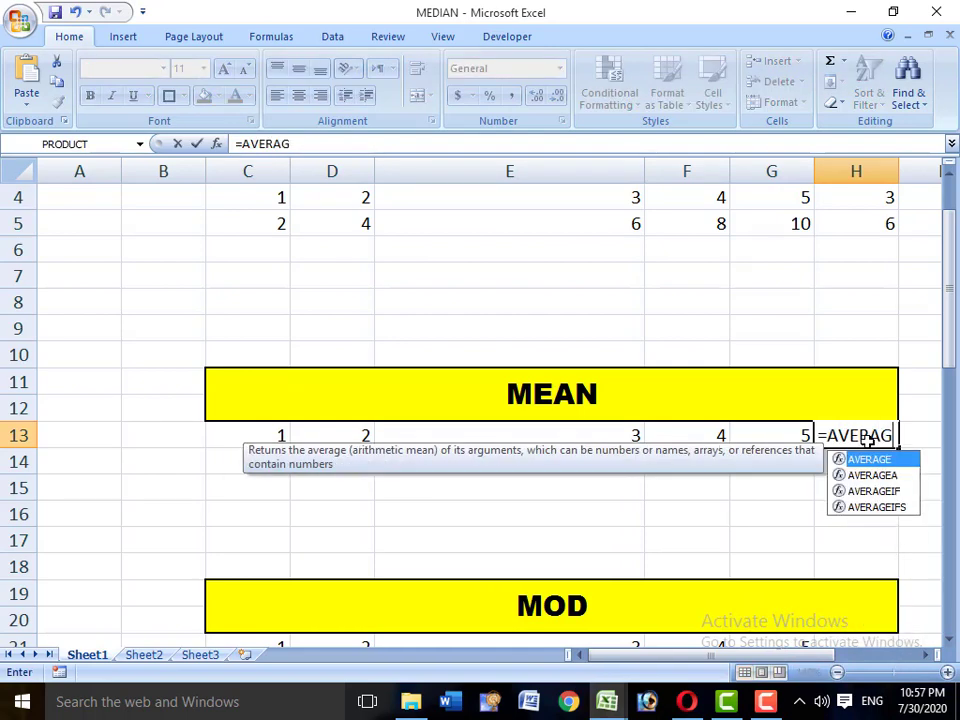
{"action": "type", "text": "E("}
{"action": "key", "text": "Left"}
{"action": "key", "text": "Left"}
{"action": "key", "text": "Left"}
{"action": "key", "text": "Left"}
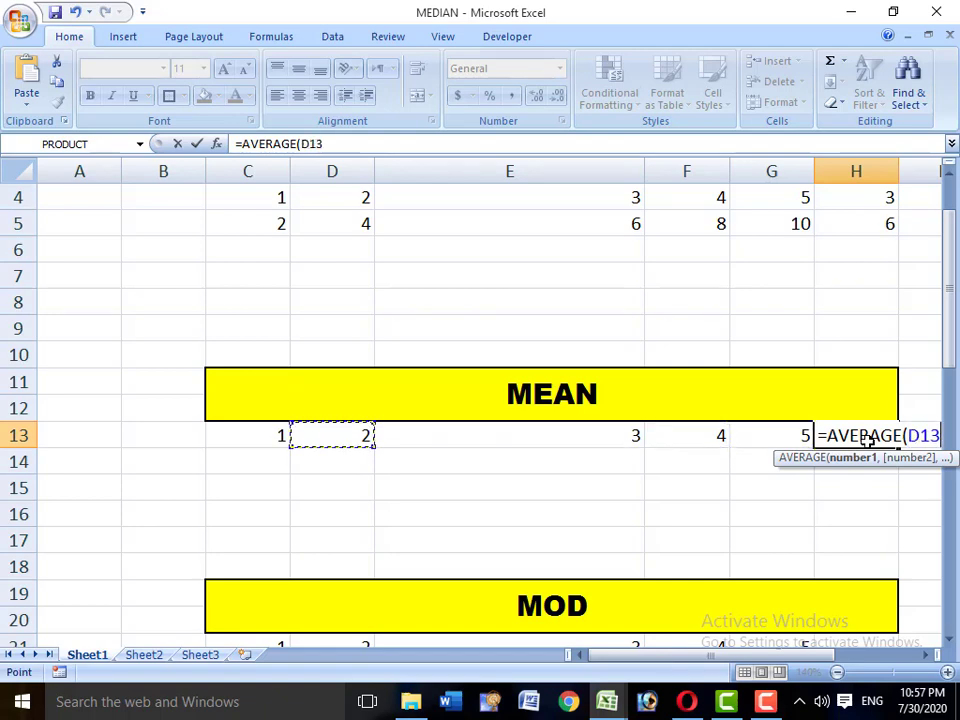
{"action": "key", "text": "Left"}
{"action": "key", "text": "shift+Right"}
{"action": "key", "text": "shift+Right"}
{"action": "key", "text": "shift+Right"}
{"action": "key", "text": "shift+Right"}
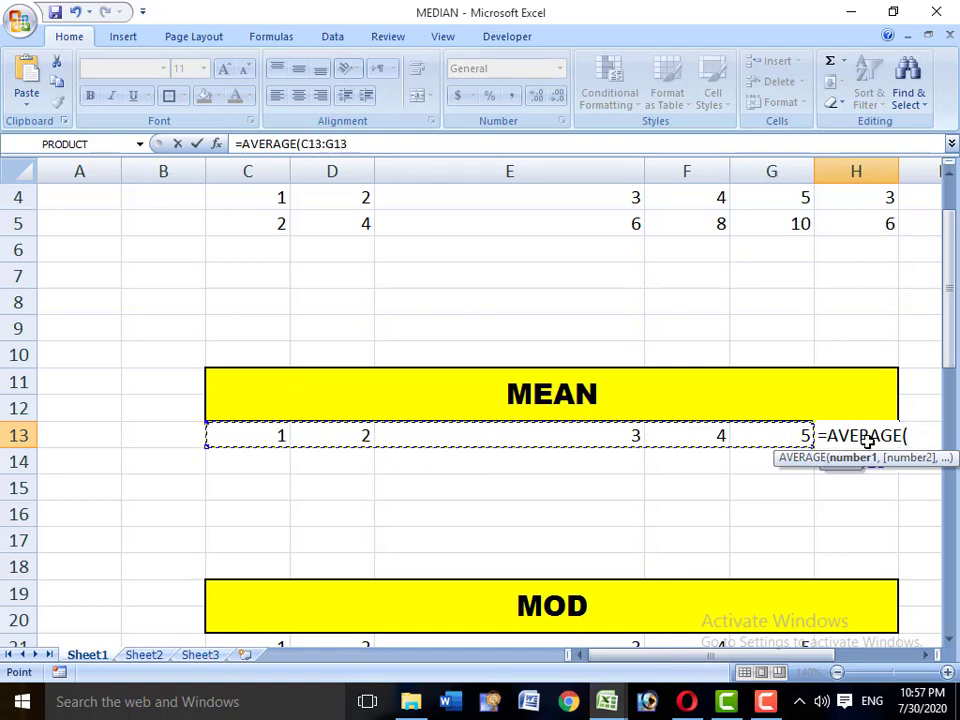
{"action": "type", "text": ")"}
{"action": "key", "text": "Return"}
{"action": "left_click", "coordinate": [867, 440]}
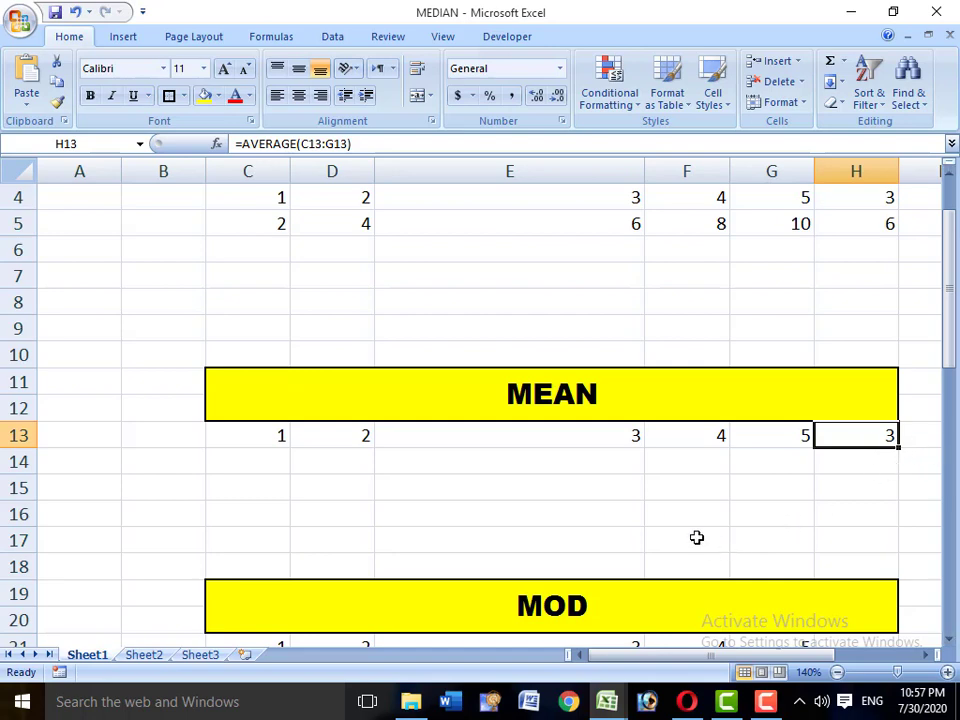
Clear the results in H4:H5 of the MEDIAN section.
{"action": "scroll", "coordinate": [697, 538], "scroll_direction": "up", "scroll_amount": 1}
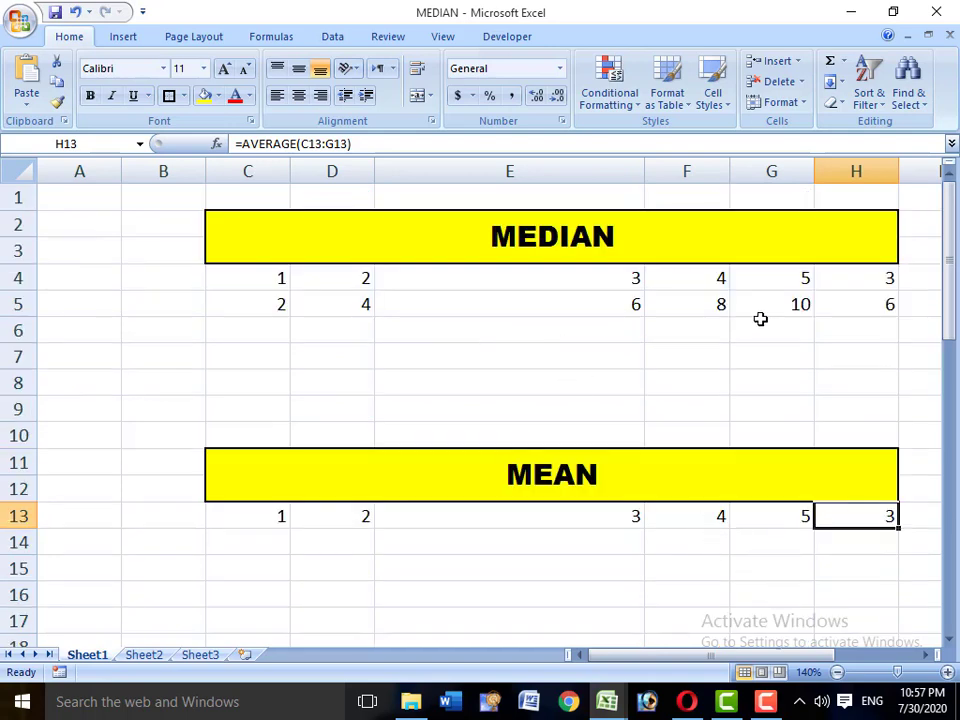
{"action": "left_click", "coordinate": [869, 278]}
{"action": "left_click_drag", "start_coordinate": [869, 288], "coordinate": [869, 293]}
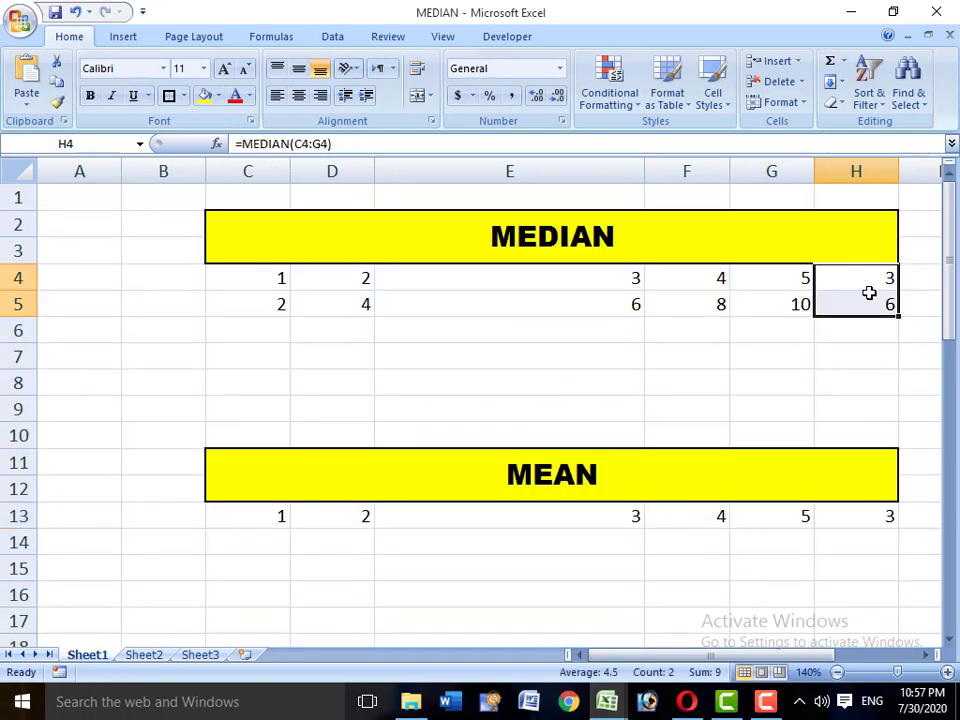
{"action": "key", "text": "Delete"}
{"action": "left_click", "coordinate": [799, 360]}
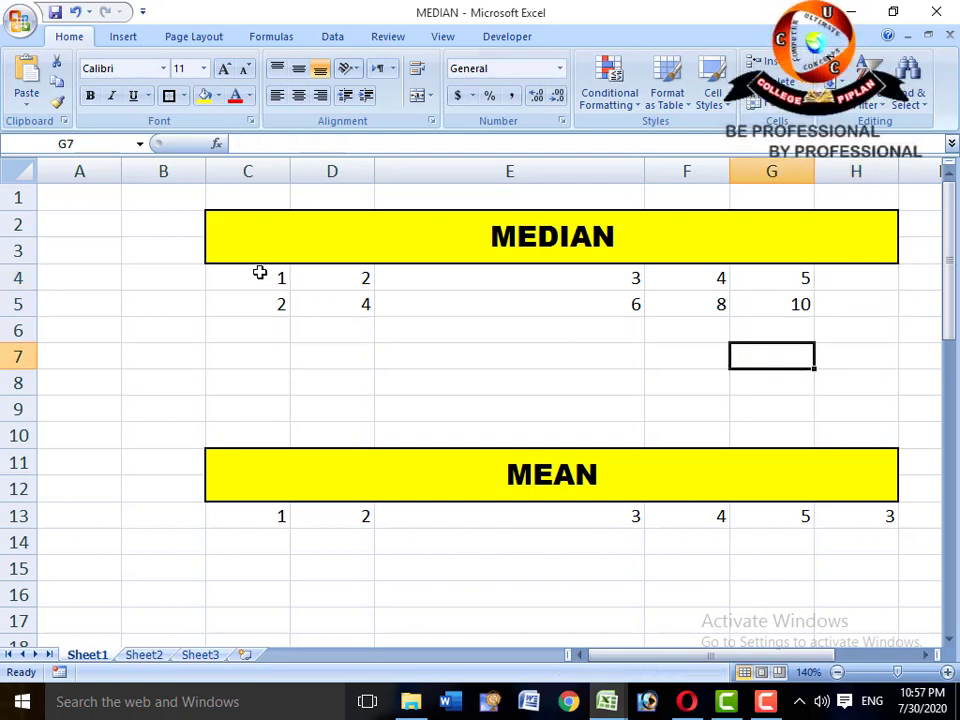
Examine the row 4 numbers in the MEDIAN section and the middle values of rows 4 and 5 in column E.
{"action": "left_click", "coordinate": [322, 273]}
{"action": "left_click", "coordinate": [553, 274]}
{"action": "left_click", "coordinate": [731, 279]}
{"action": "left_click", "coordinate": [821, 279]}
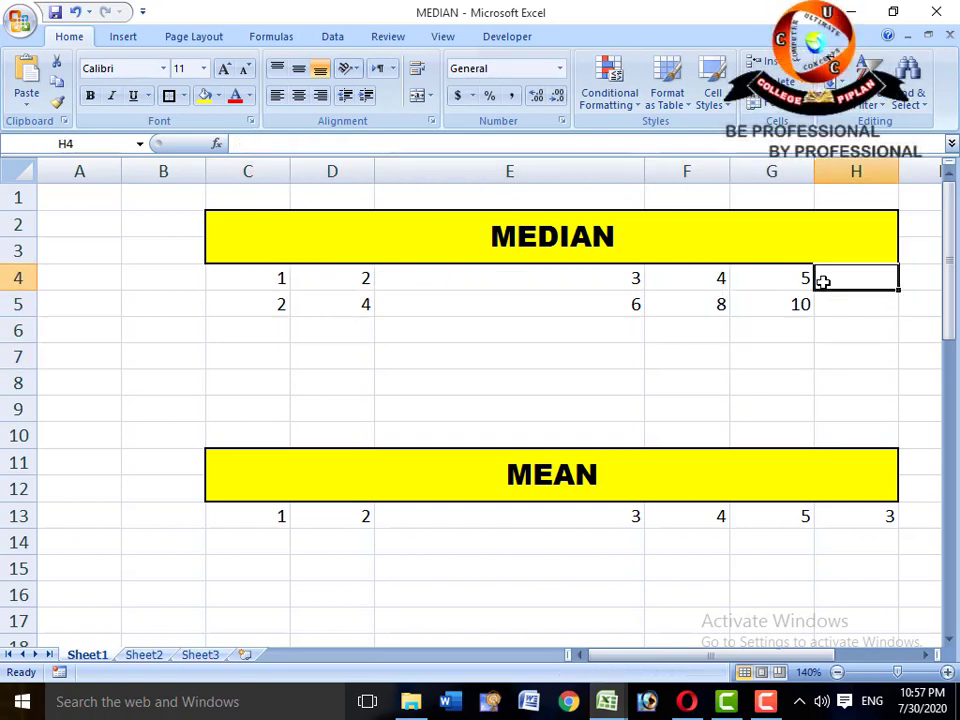
{"action": "left_click", "coordinate": [808, 281]}
{"action": "left_click_drag", "start_coordinate": [538, 276], "coordinate": [553, 301]}
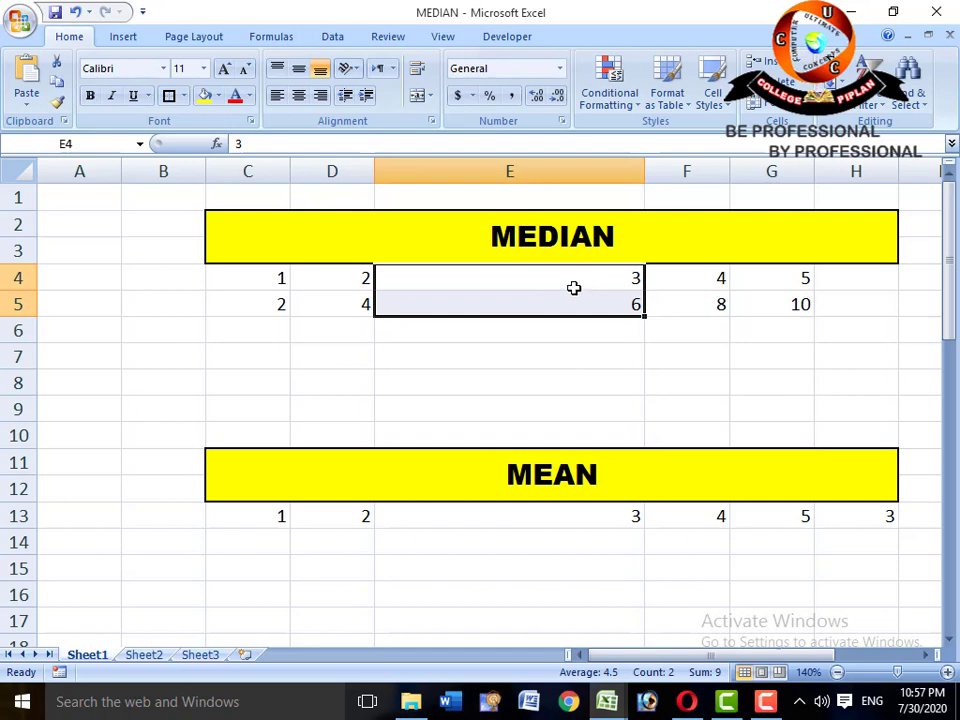
{"action": "left_click", "coordinate": [572, 282]}
{"action": "left_click", "coordinate": [573, 300]}
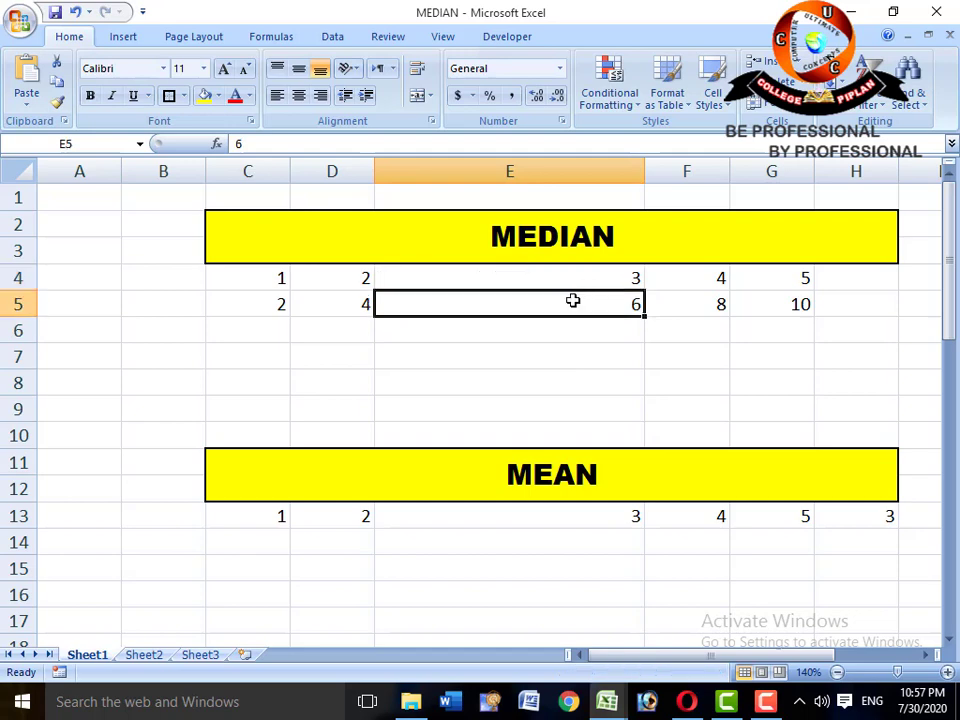
Enter the formula =MEDIAN(C4:G4) in H4.
{"action": "left_click", "coordinate": [840, 281]}
{"action": "type", "text": "="}
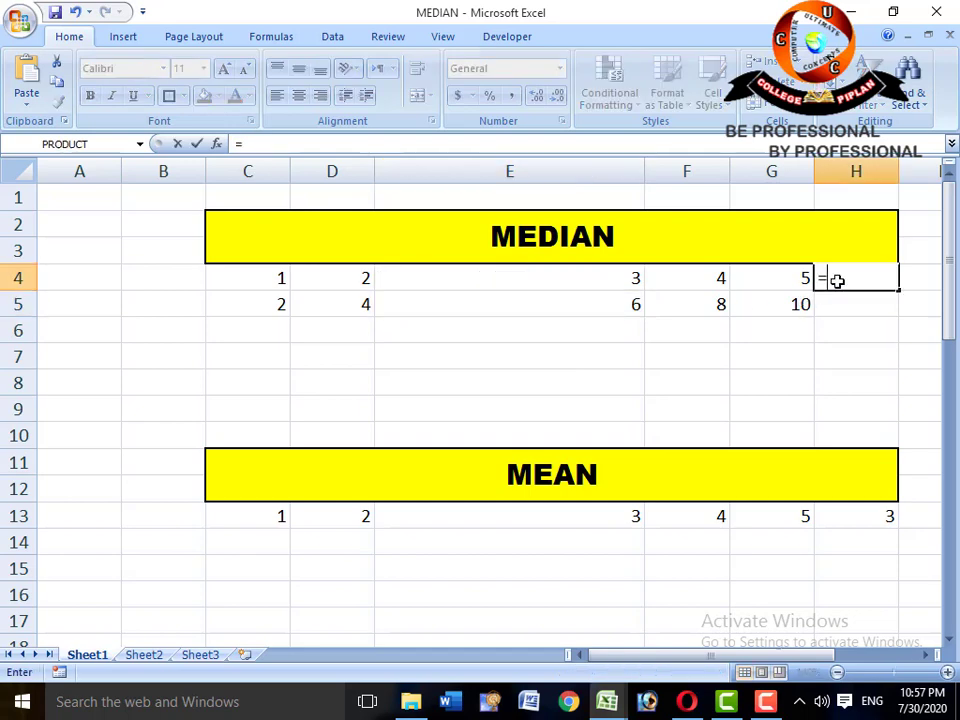
{"action": "type", "text": "MEDIAN("}
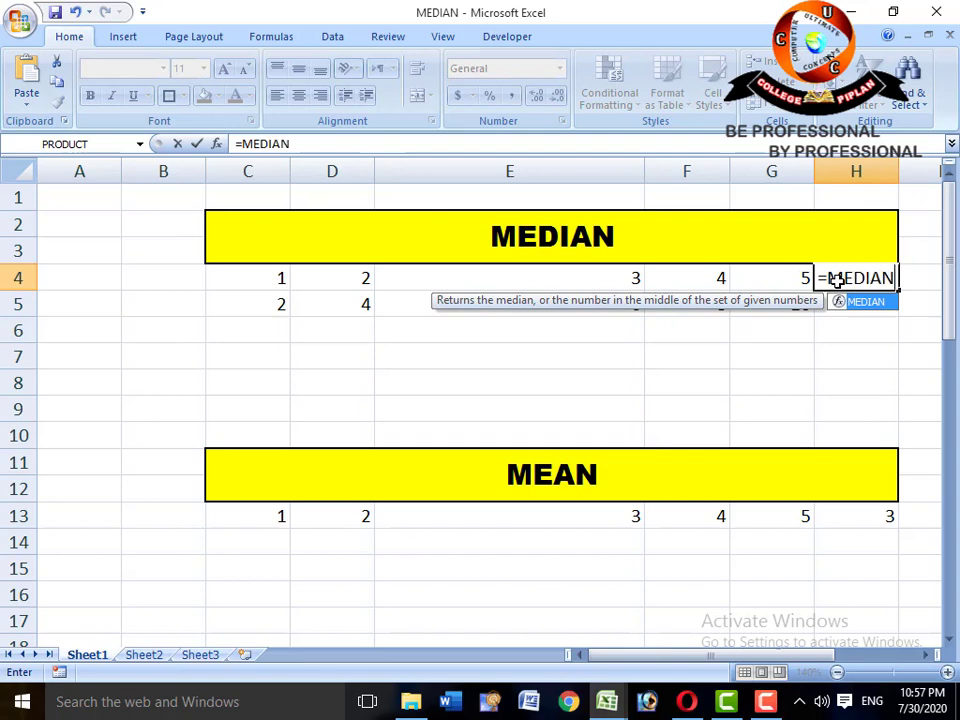
{"action": "key", "text": "Left"}
{"action": "key", "text": "Left"}
{"action": "key", "text": "Left"}
{"action": "key", "text": "Left"}
{"action": "key", "text": "Left"}
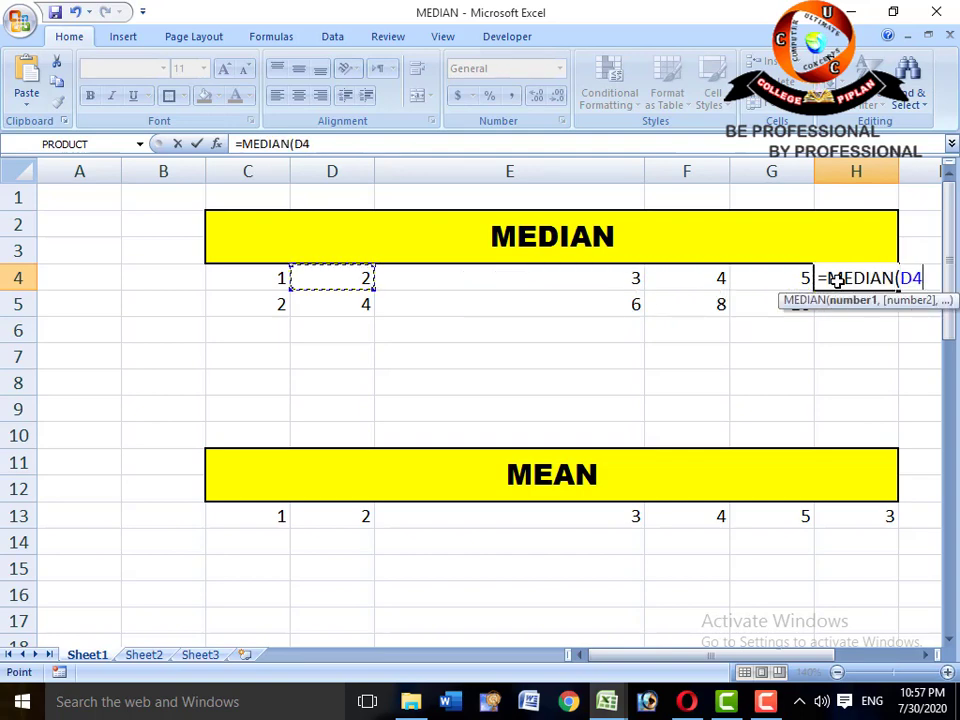
{"action": "key", "text": "shift+Right"}
{"action": "key", "text": "shift+Right"}
{"action": "key", "text": "shift+Right"}
{"action": "key", "text": "shift+Right"}
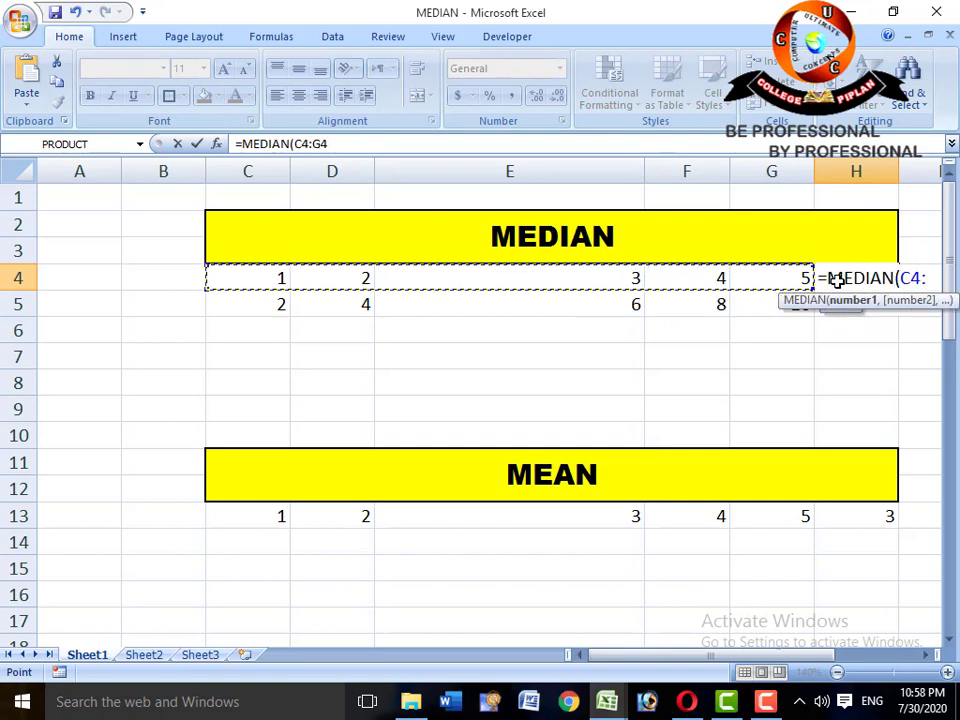
{"action": "type", "text": ")"}
{"action": "key", "text": "Return"}
{"action": "left_click", "coordinate": [837, 281]}
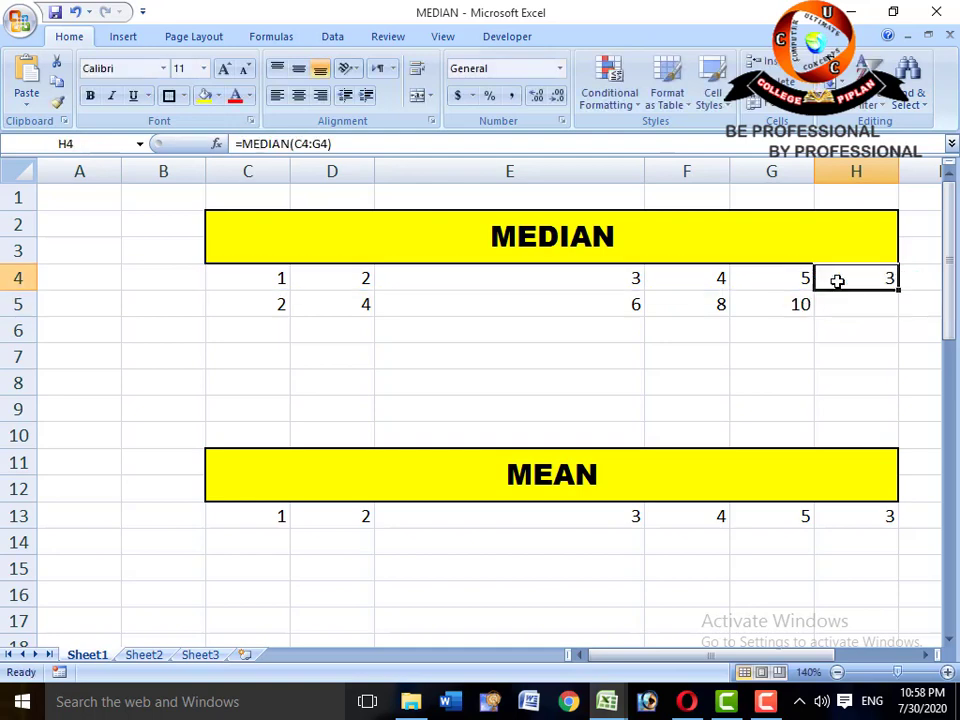
Compare the numbers in C4:G4 with the median result in H4.
{"action": "left_click", "coordinate": [927, 657]}
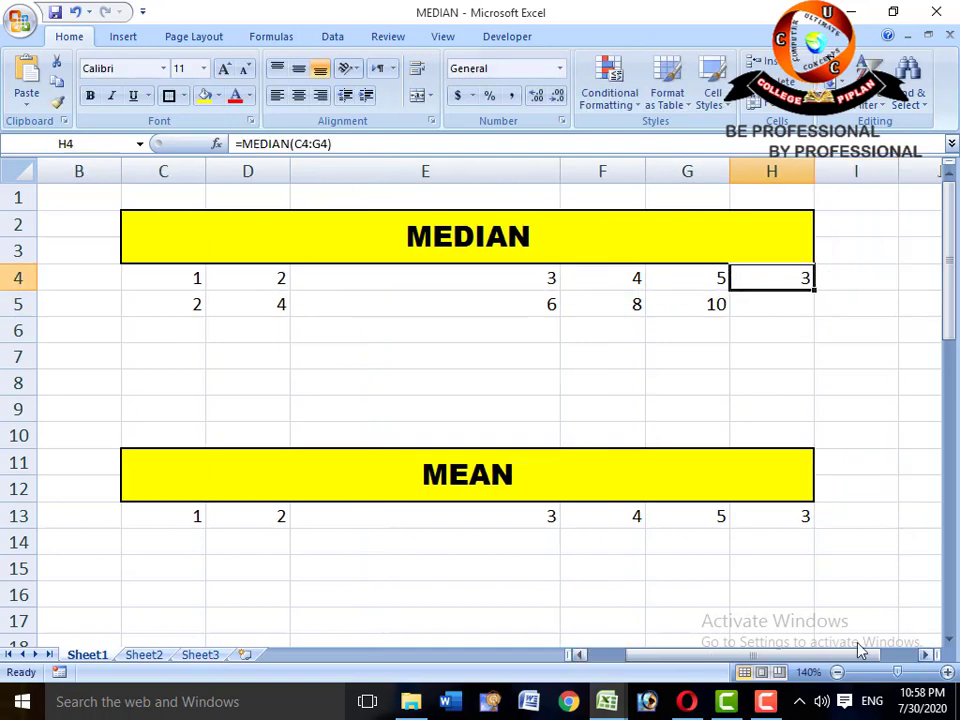
{"action": "left_click", "coordinate": [187, 277]}
{"action": "left_click", "coordinate": [228, 277]}
{"action": "left_click", "coordinate": [489, 284]}
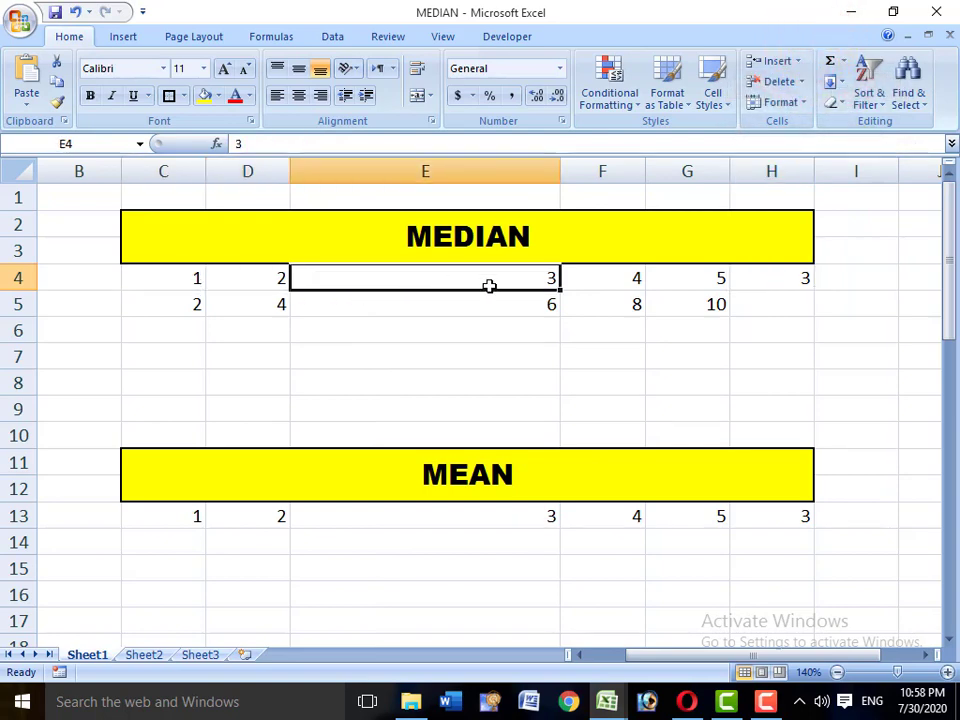
{"action": "left_click", "coordinate": [699, 281]}
{"action": "left_click", "coordinate": [617, 282]}
{"action": "left_click", "coordinate": [525, 280]}
{"action": "left_click", "coordinate": [763, 281]}
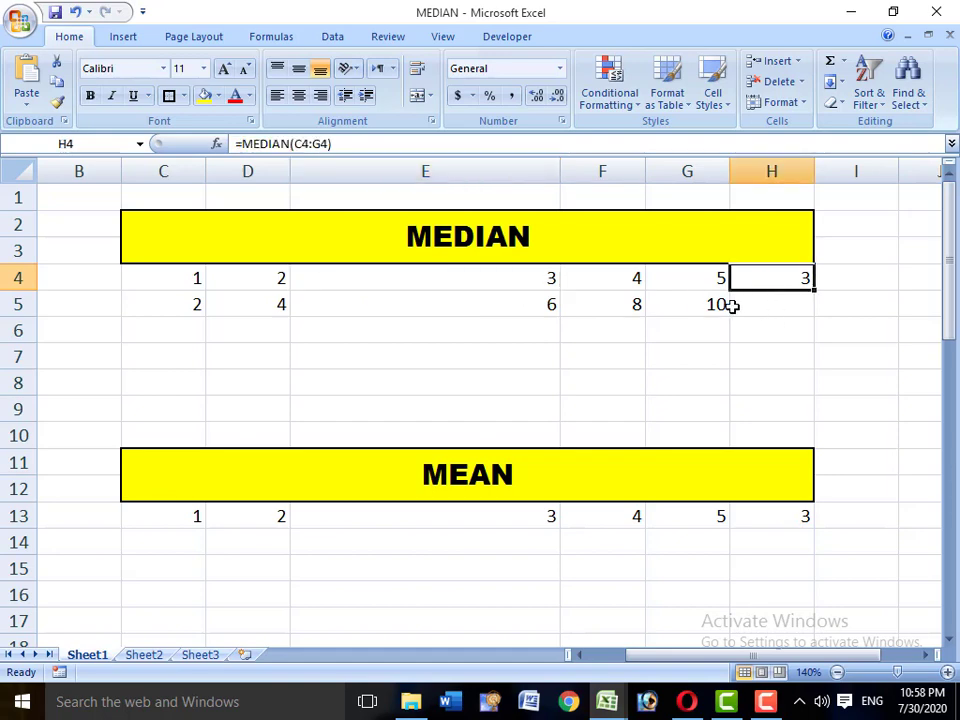
Examine the row 5 numbers in the MEDIAN section and their middle value in E5.
{"action": "left_click", "coordinate": [192, 303]}
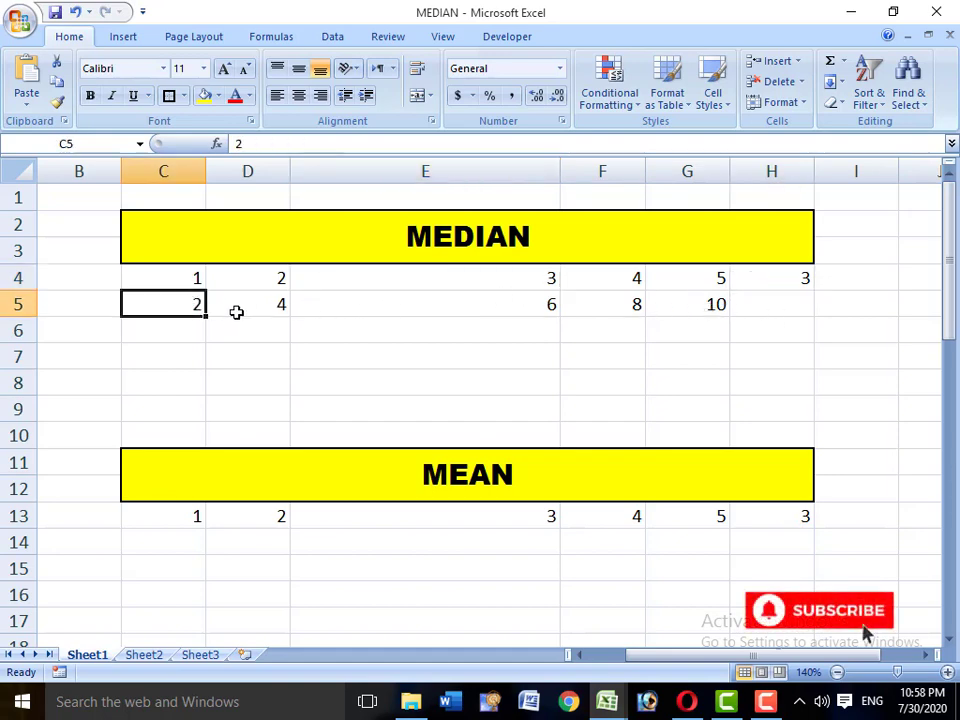
{"action": "left_click", "coordinate": [236, 312]}
{"action": "left_click", "coordinate": [433, 309]}
{"action": "left_click", "coordinate": [692, 309]}
{"action": "left_click", "coordinate": [604, 315]}
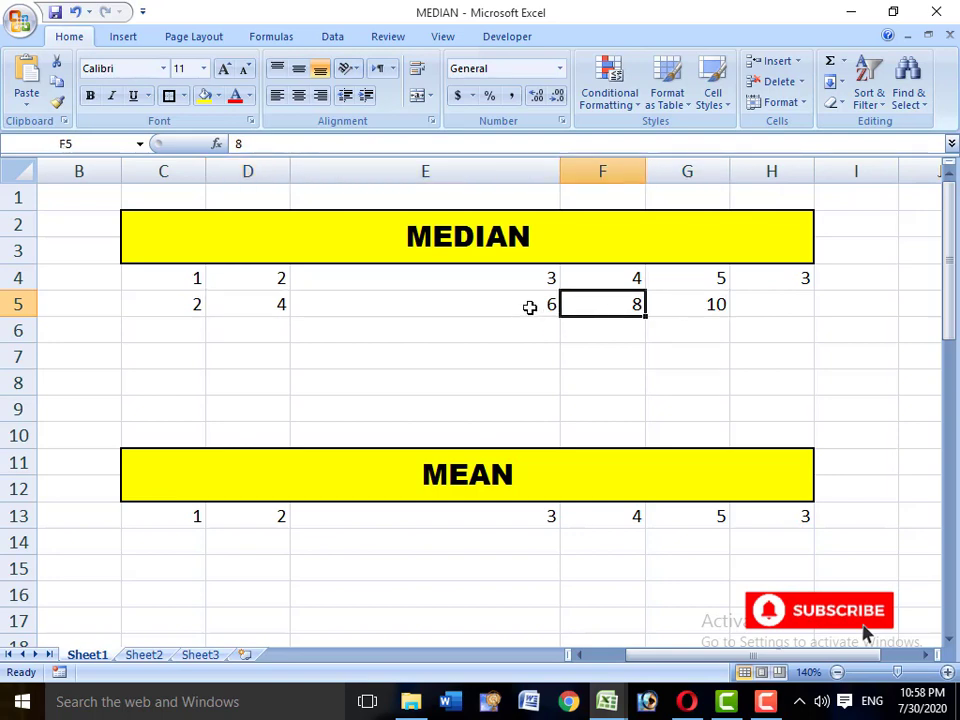
{"action": "left_click", "coordinate": [530, 307]}
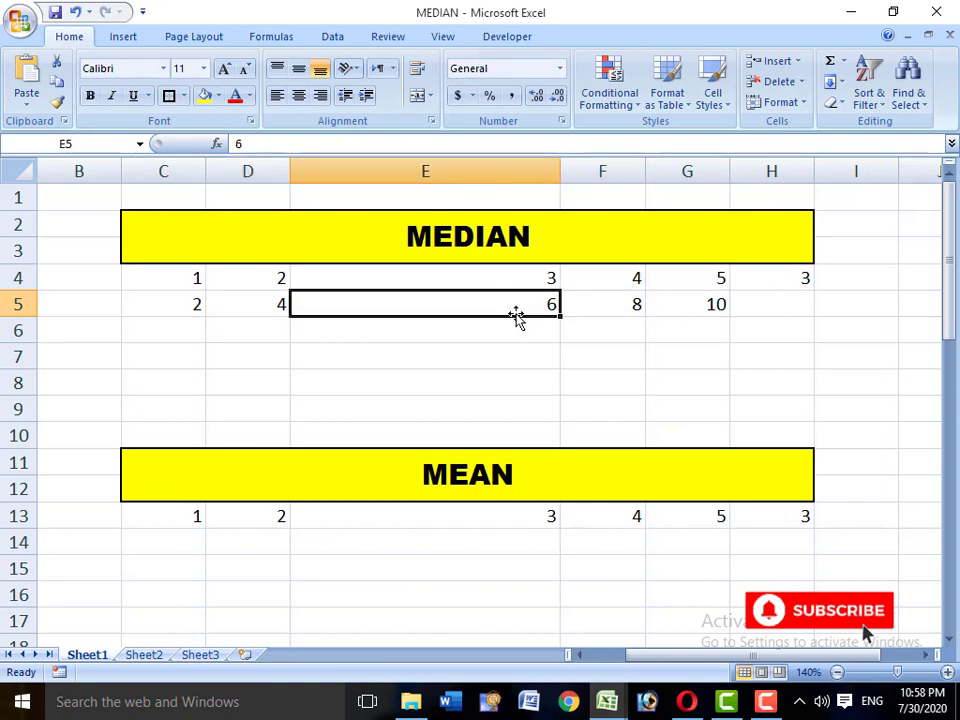
Enter the formula =MEDIAN(C5:G5) in H5.
{"action": "left_click", "coordinate": [776, 307]}
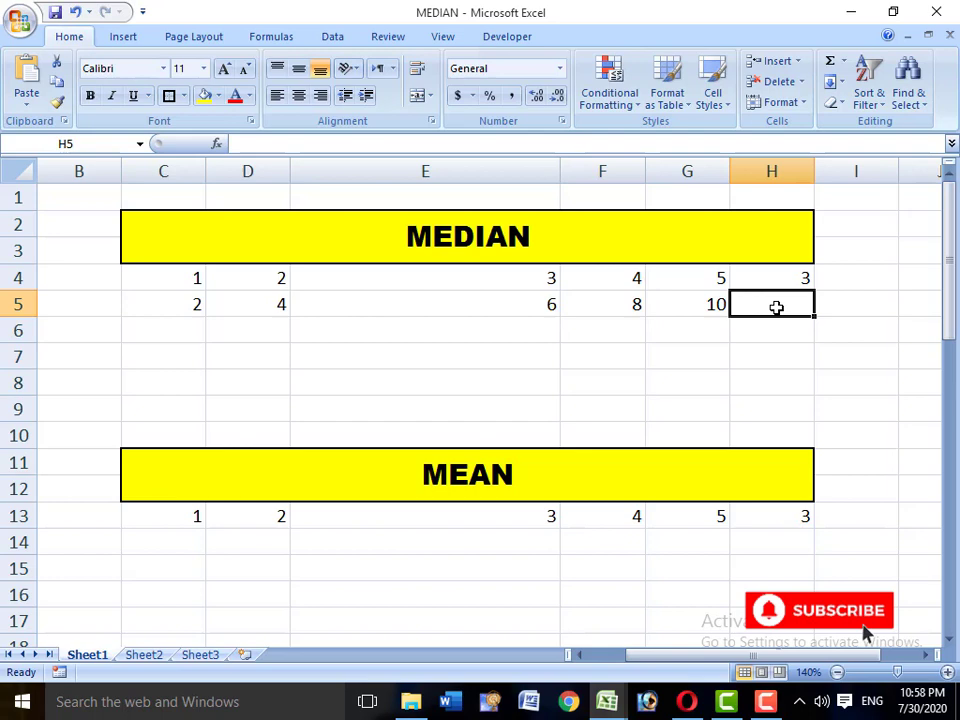
{"action": "type", "text": "=MEDIA"}
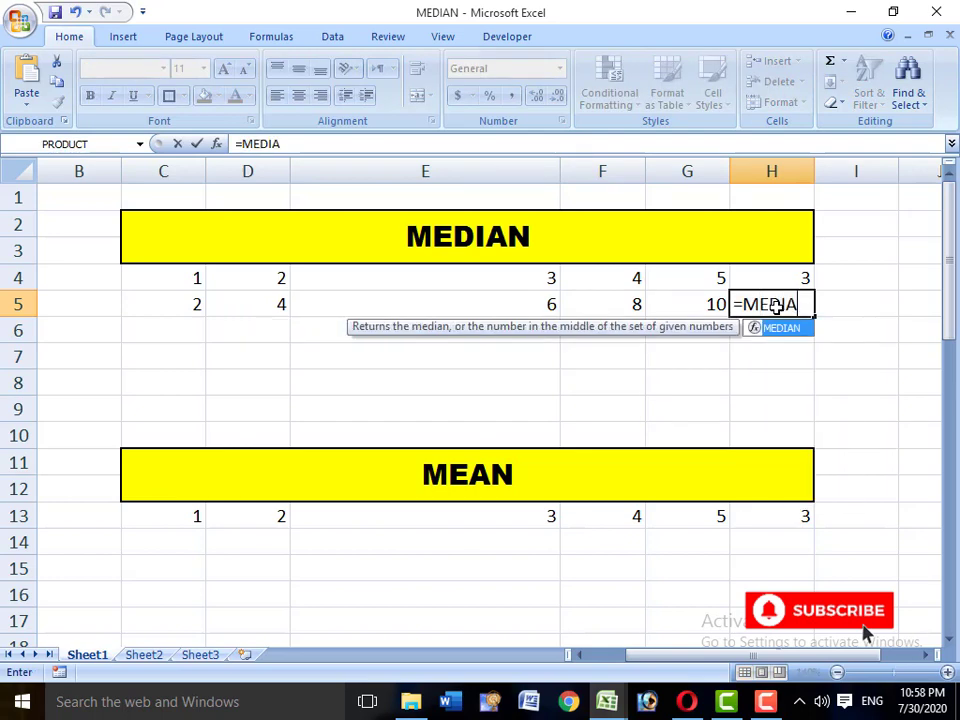
{"action": "type", "text": "N("}
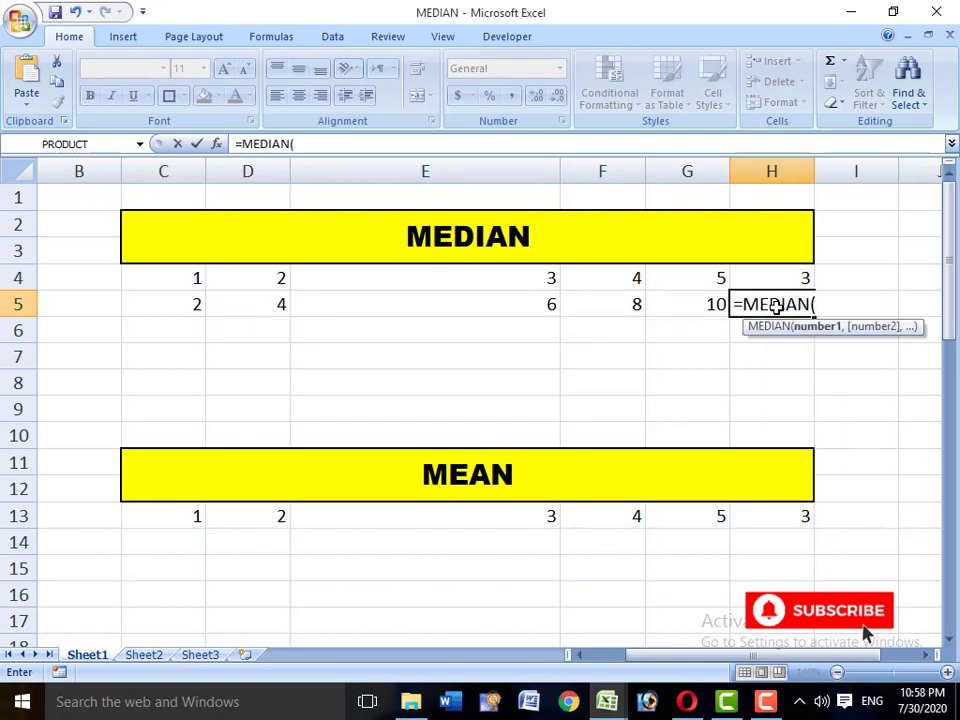
{"action": "key", "text": "Left"}
{"action": "key", "text": "Left"}
{"action": "key", "text": "Left"}
{"action": "key", "text": "Left"}
{"action": "key", "text": "Left"}
{"action": "key", "text": "shift+Right"}
{"action": "key", "text": "shift+Right"}
{"action": "key", "text": "shift+Right"}
{"action": "key", "text": "shift+Right"}
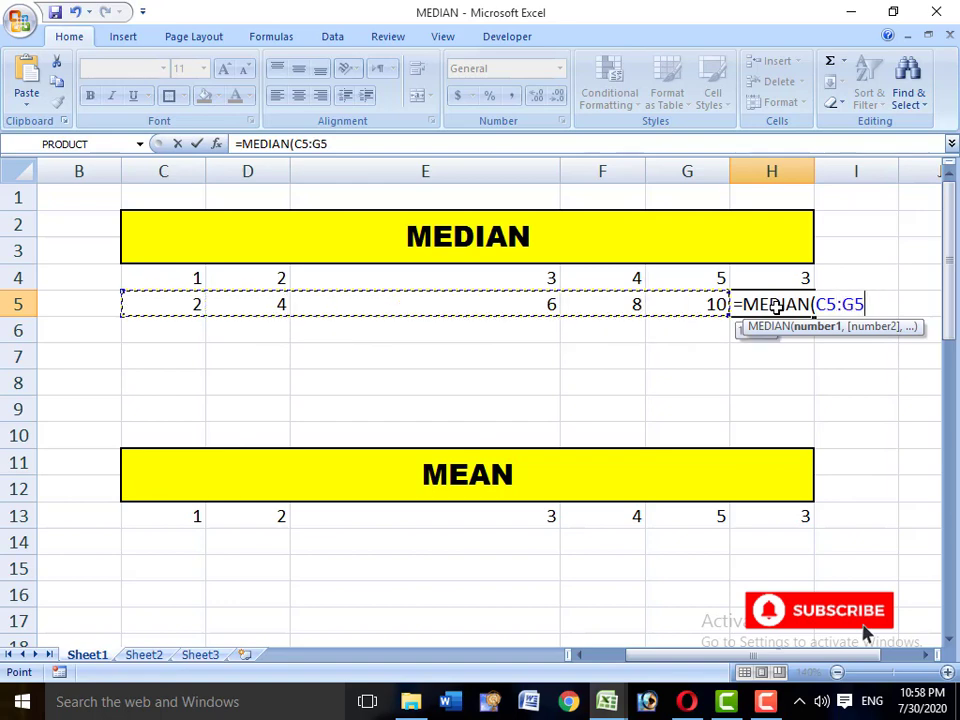
{"action": "type", "text": ")"}
{"action": "key", "text": "Return"}
{"action": "left_click", "coordinate": [776, 307]}
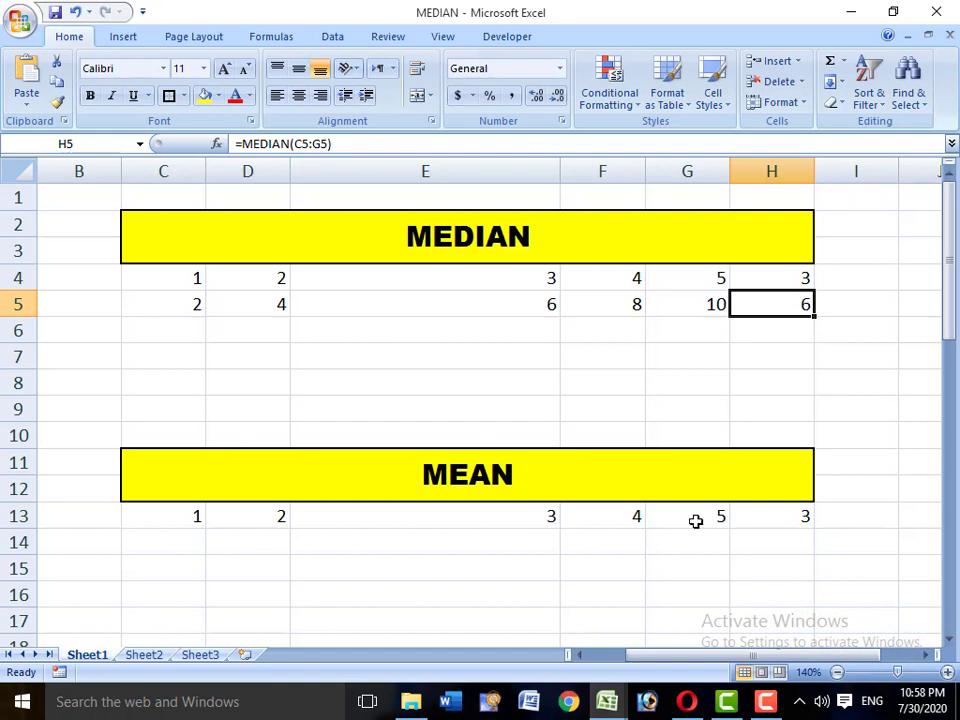
Compare the numbers in C13:G13 of the MEAN section with the middle values in E4:E5.
{"action": "left_click_drag", "start_coordinate": [696, 521], "coordinate": [199, 516]}
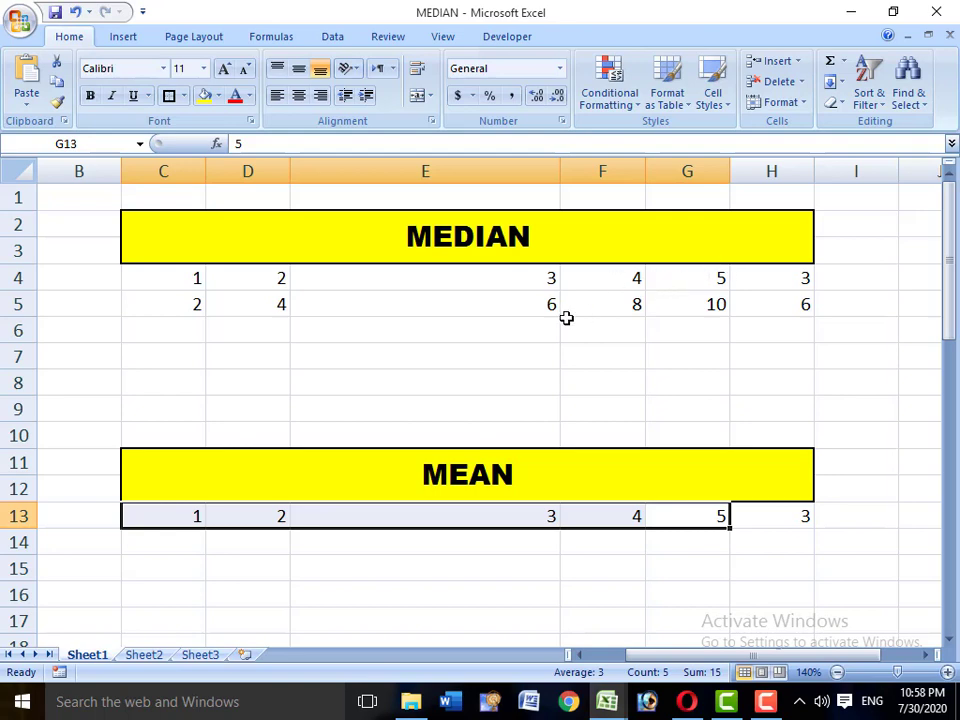
{"action": "left_click_drag", "start_coordinate": [537, 278], "coordinate": [538, 302]}
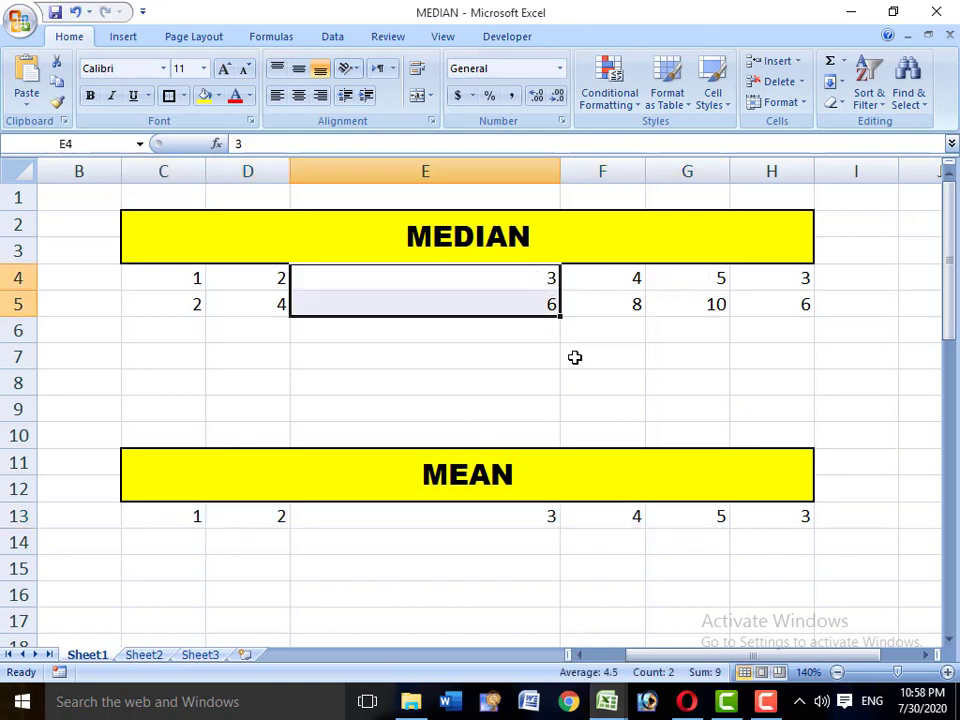
Clear the numbers in C21:G21 and the results in H22:H24 of the MOD section.
{"action": "scroll", "coordinate": [596, 383], "scroll_direction": "down", "scroll_amount": 4}
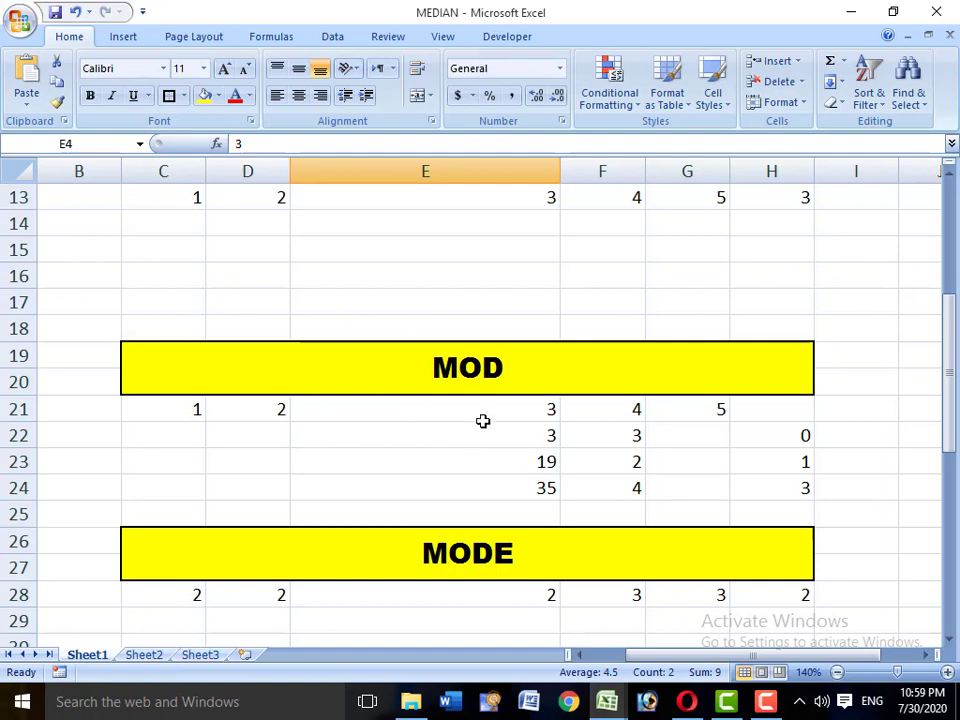
{"action": "scroll", "coordinate": [484, 421], "scroll_direction": "down", "scroll_amount": 1}
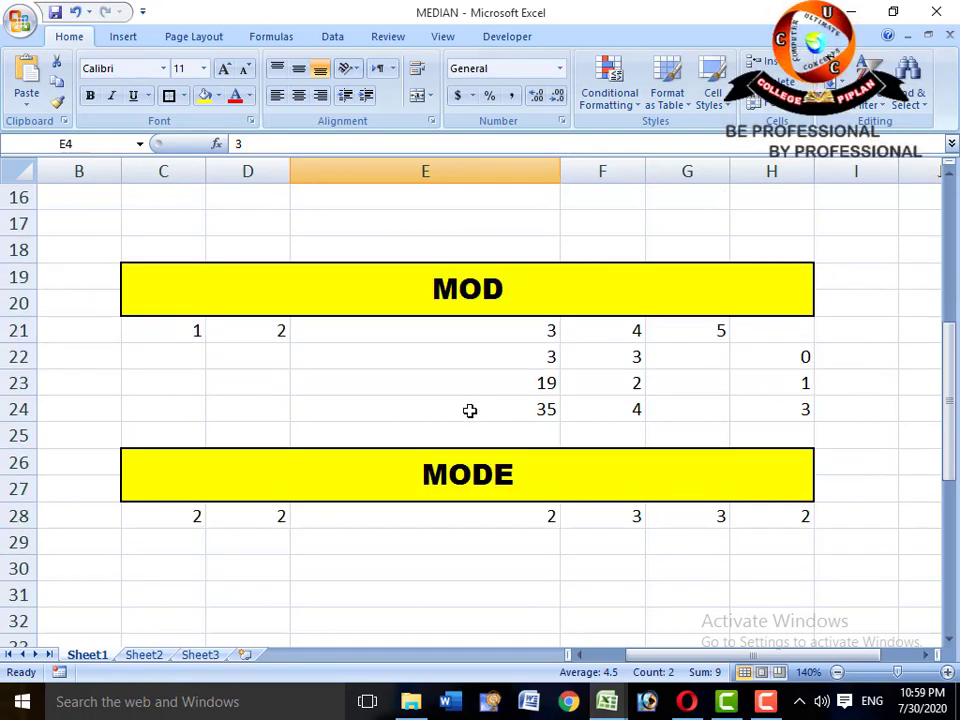
{"action": "left_click_drag", "start_coordinate": [165, 330], "coordinate": [681, 334]}
{"action": "key", "text": "Delete"}
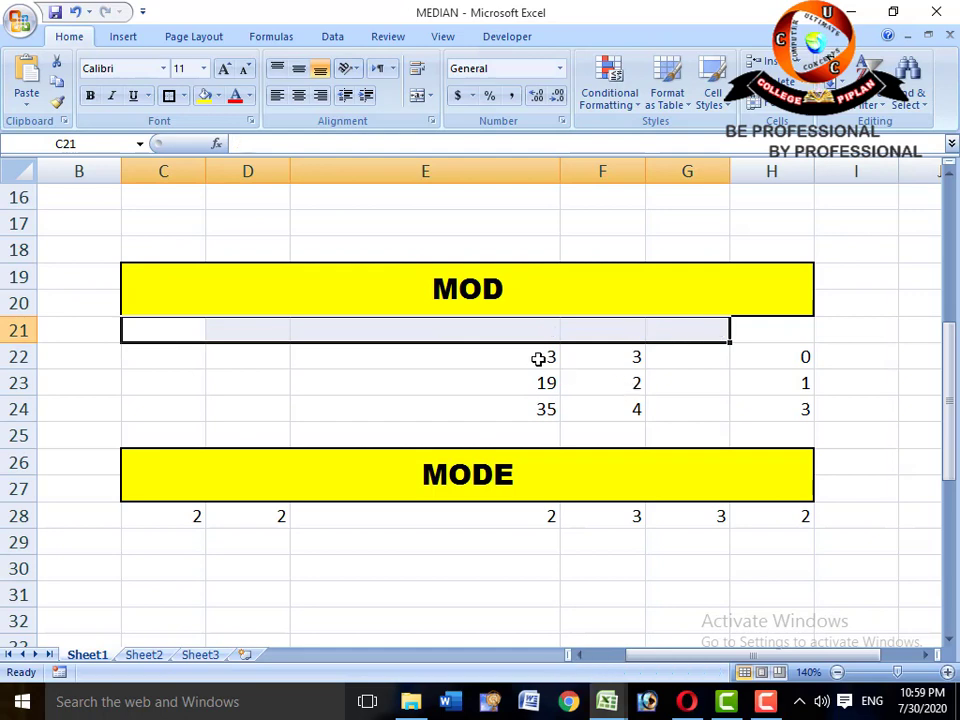
{"action": "left_click_drag", "start_coordinate": [759, 358], "coordinate": [759, 405]}
{"action": "key", "text": "Delete"}
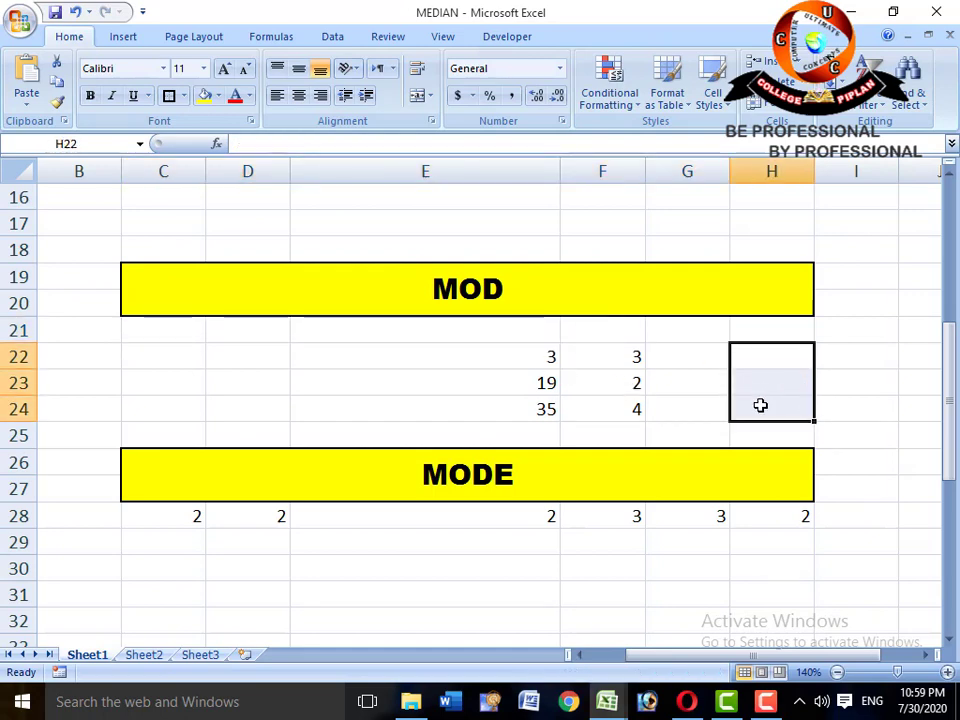
Examine the number in E22 and its divisor in F22 of the MOD section.
{"action": "left_click", "coordinate": [517, 352]}
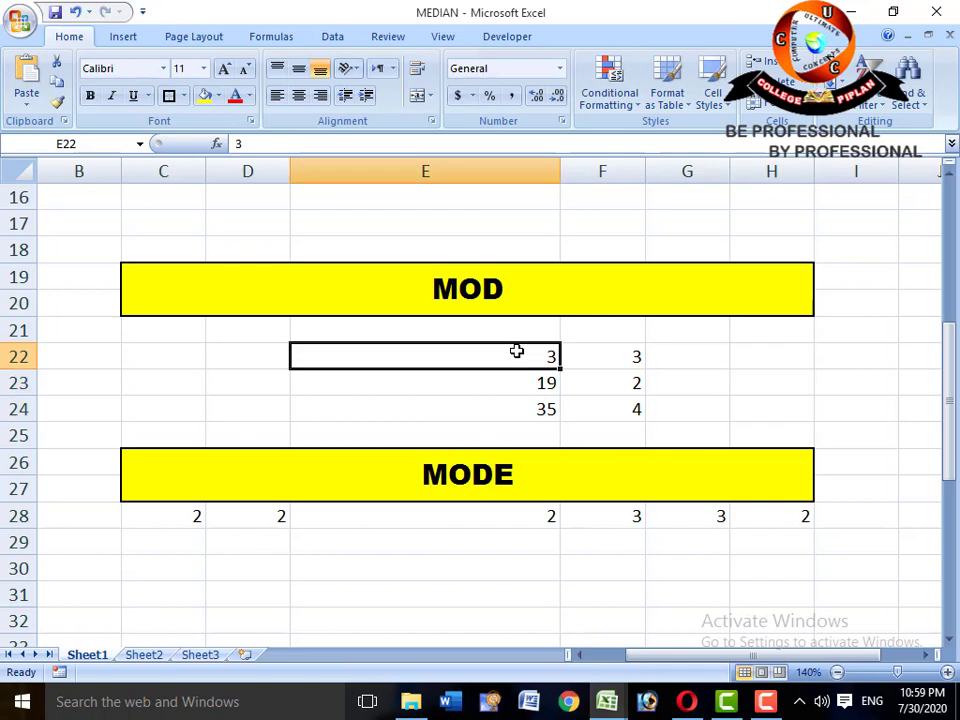
{"action": "left_click", "coordinate": [604, 360]}
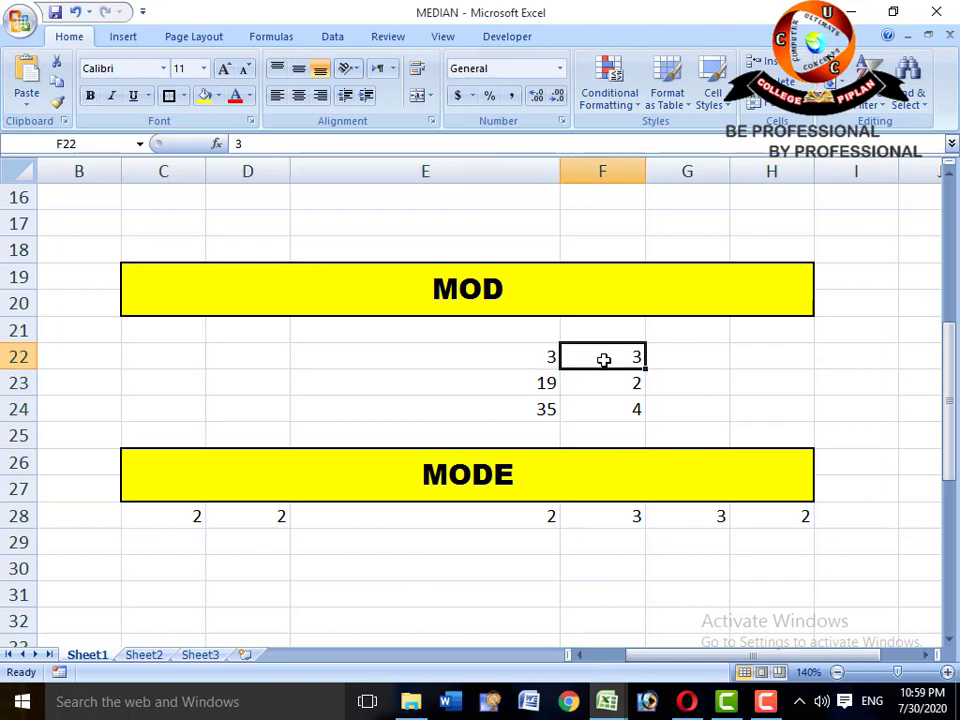
{"action": "left_click", "coordinate": [546, 356]}
{"action": "left_click", "coordinate": [606, 356]}
Enter the formula =MOD(E22,F22) in G22.
{"action": "left_click", "coordinate": [710, 354]}
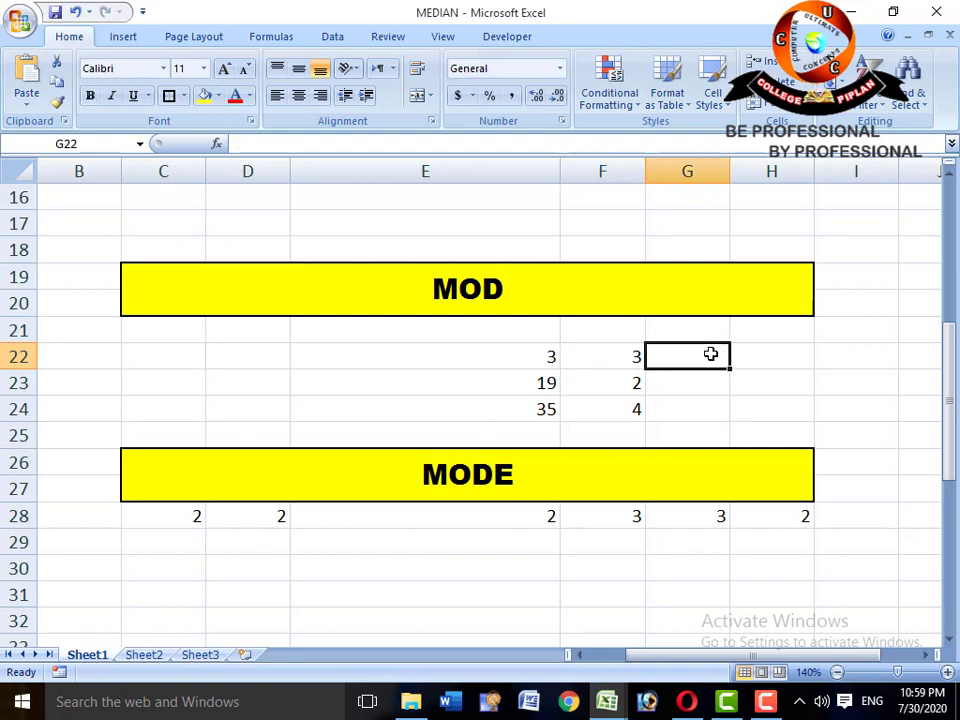
{"action": "type", "text": "."}
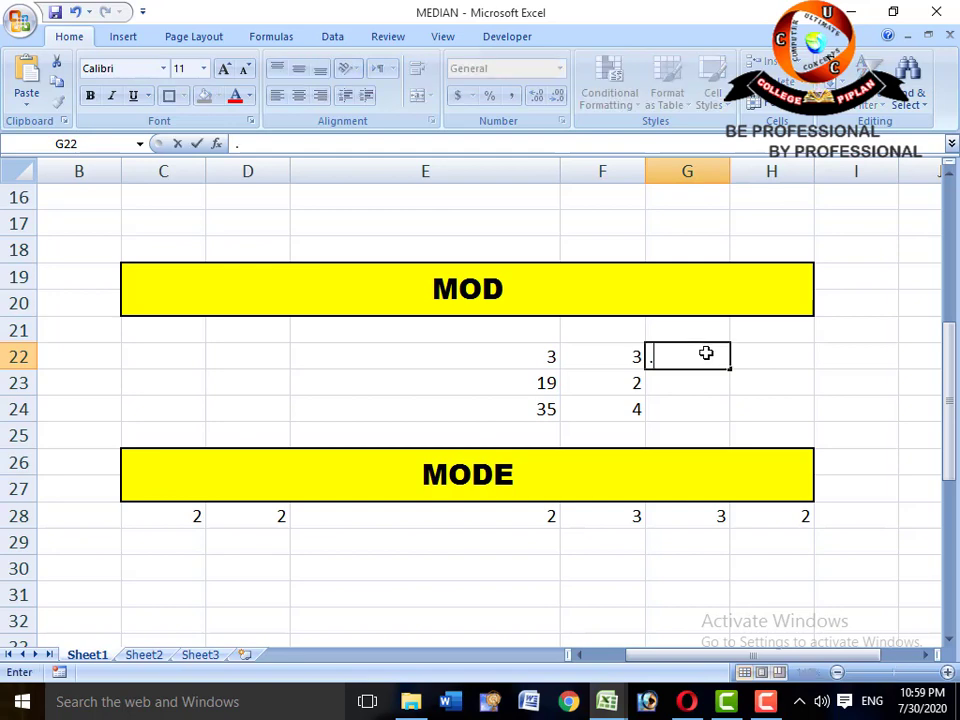
{"action": "type", "text": "=MOD("}
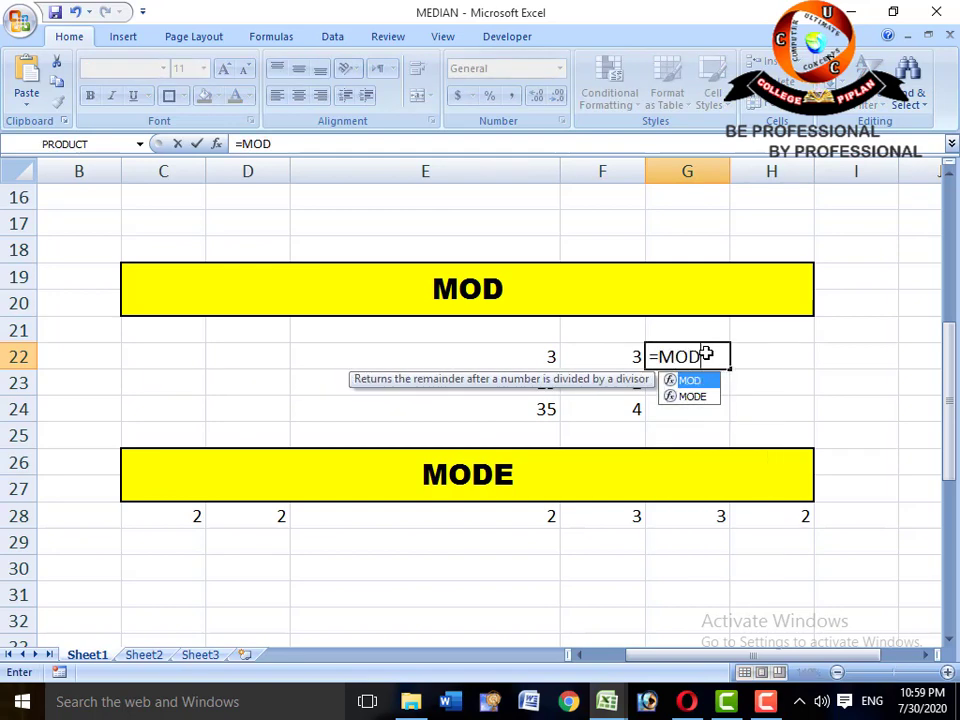
{"action": "key", "text": "Left"}
{"action": "key", "text": "Left"}
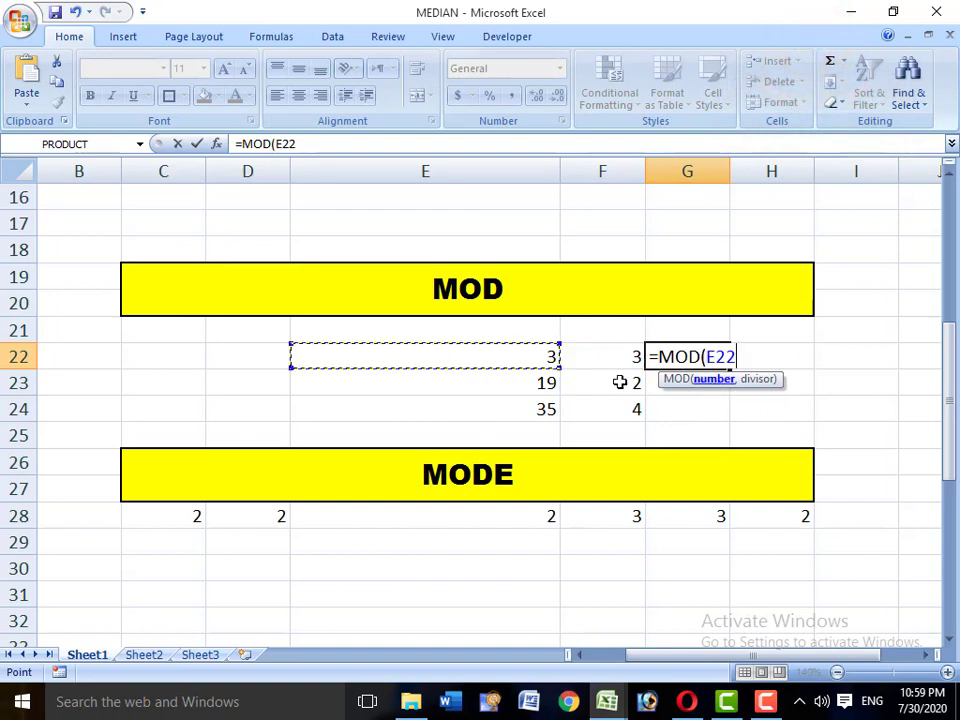
{"action": "type", "text": ","}
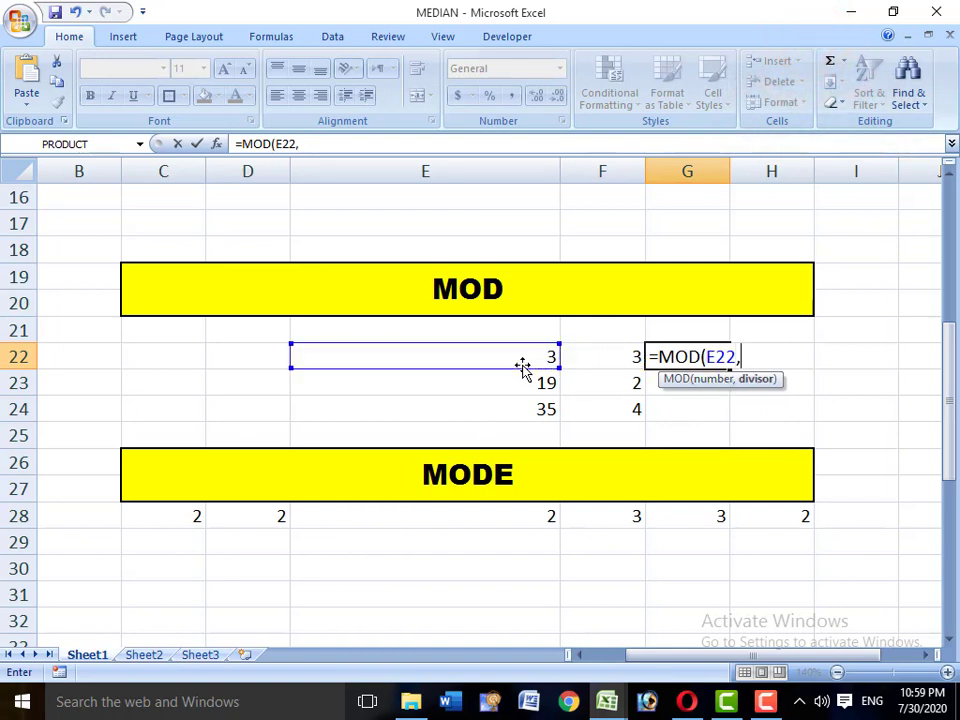
{"action": "left_click", "coordinate": [596, 358]}
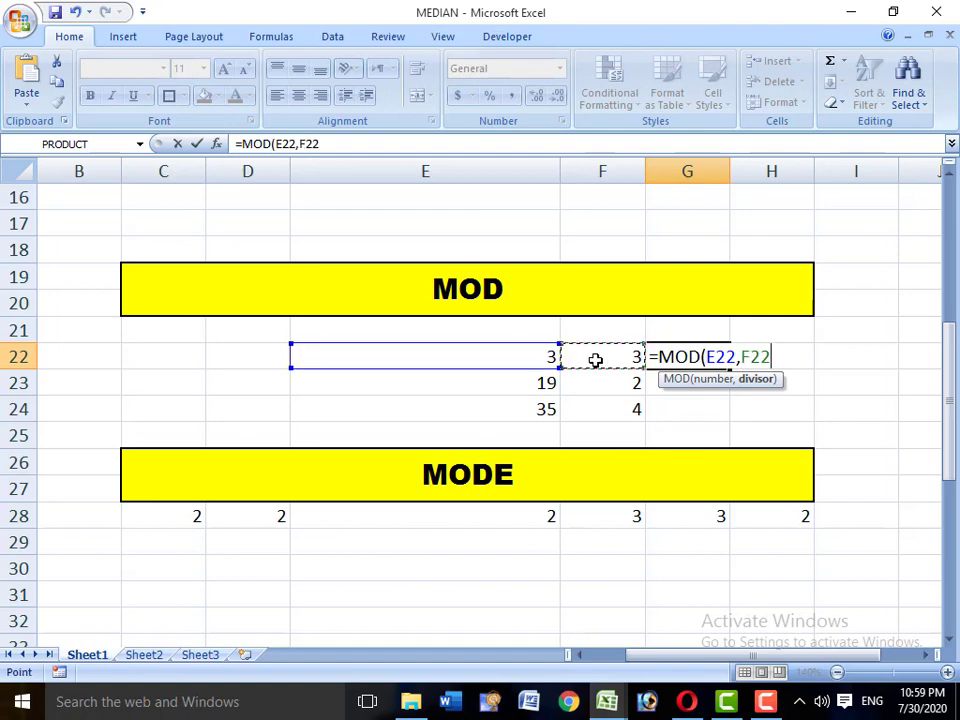
{"action": "type", "text": ")"}
{"action": "key", "text": "Return"}
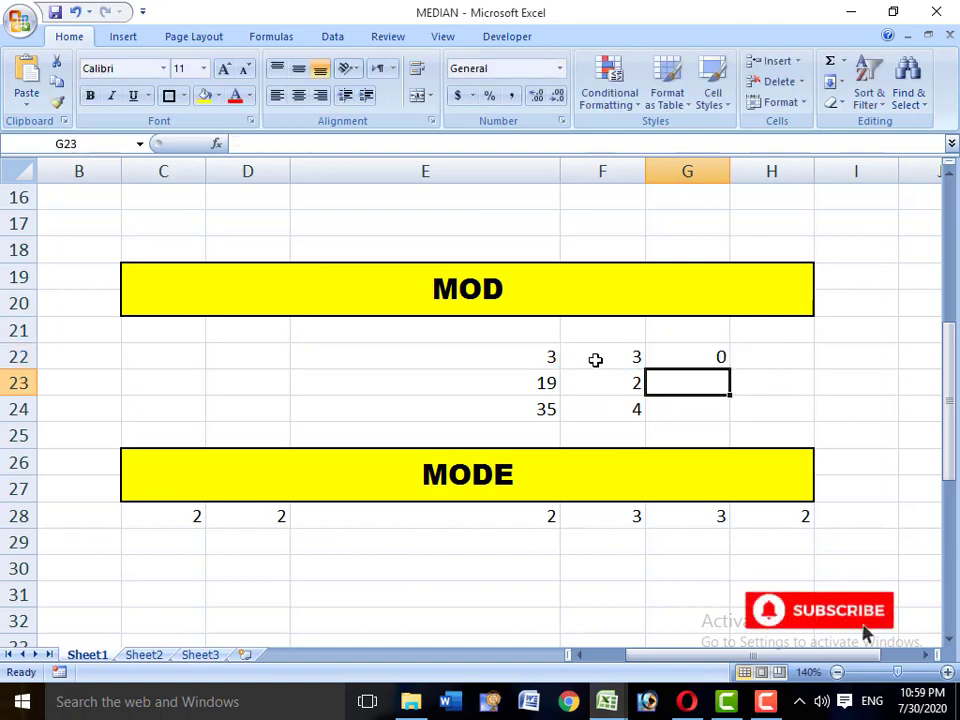
{"action": "left_click", "coordinate": [725, 357]}
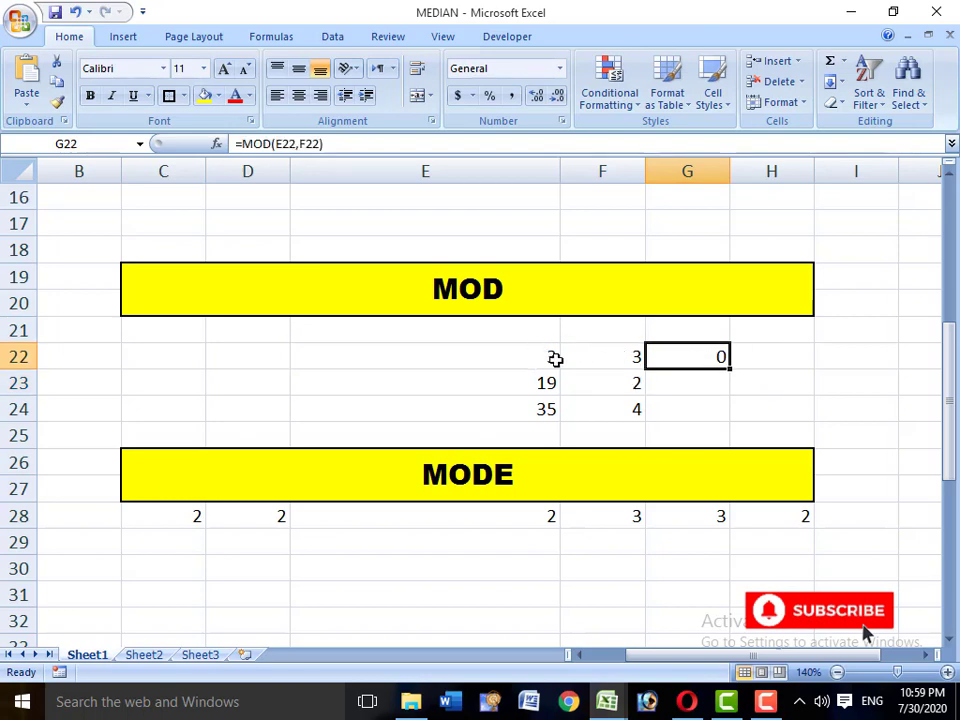
Review the number and divisor in E23:F23, and enter the formula =MOD(E23,F23) in G23.
{"action": "left_click", "coordinate": [626, 386]}
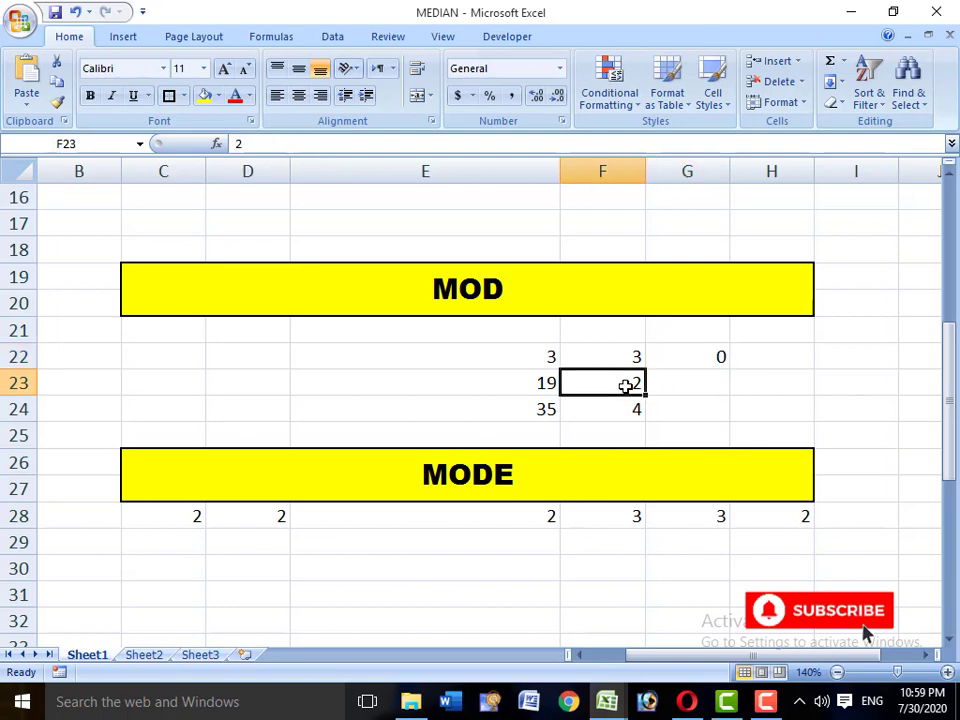
{"action": "left_click", "coordinate": [537, 388]}
{"action": "left_click", "coordinate": [594, 386]}
{"action": "left_click", "coordinate": [698, 376]}
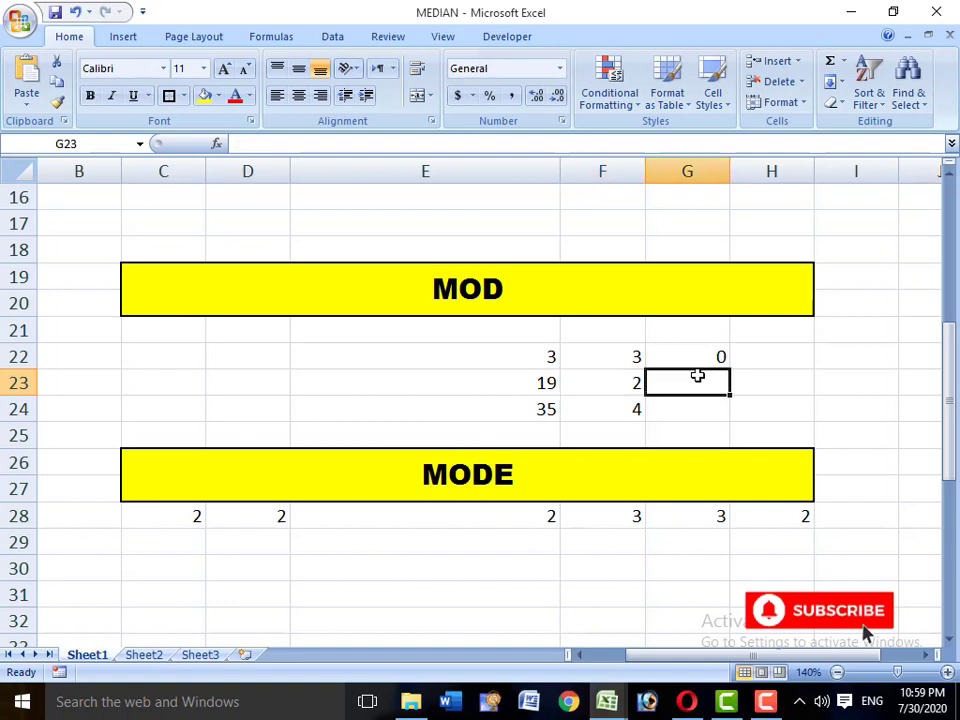
{"action": "type", "text": "=MOD("}
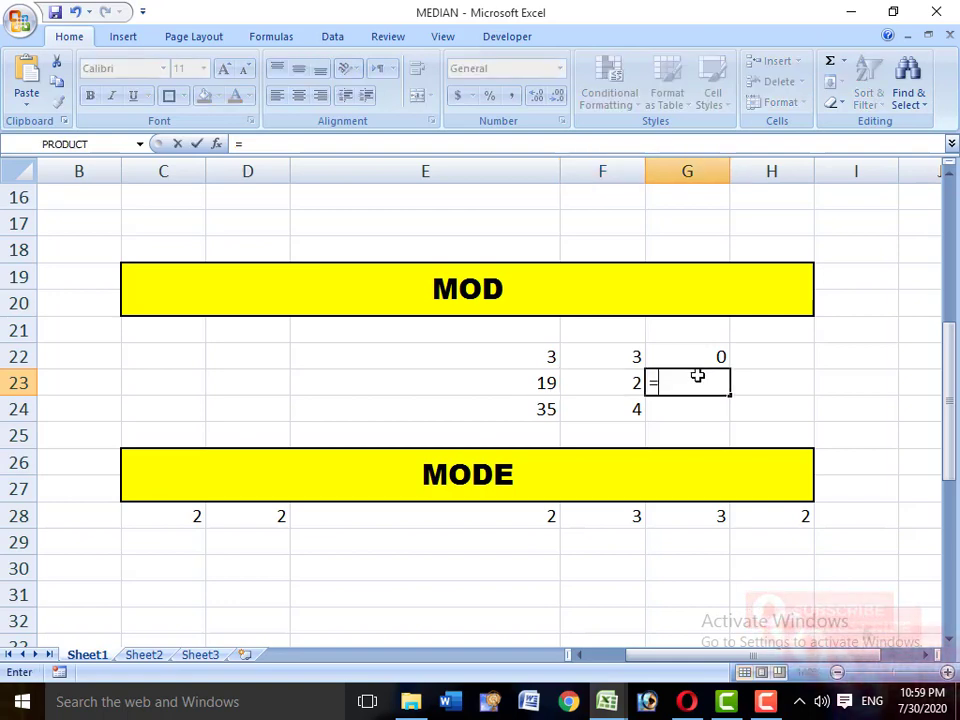
{"action": "key", "text": "Left"}
{"action": "key", "text": "Left"}
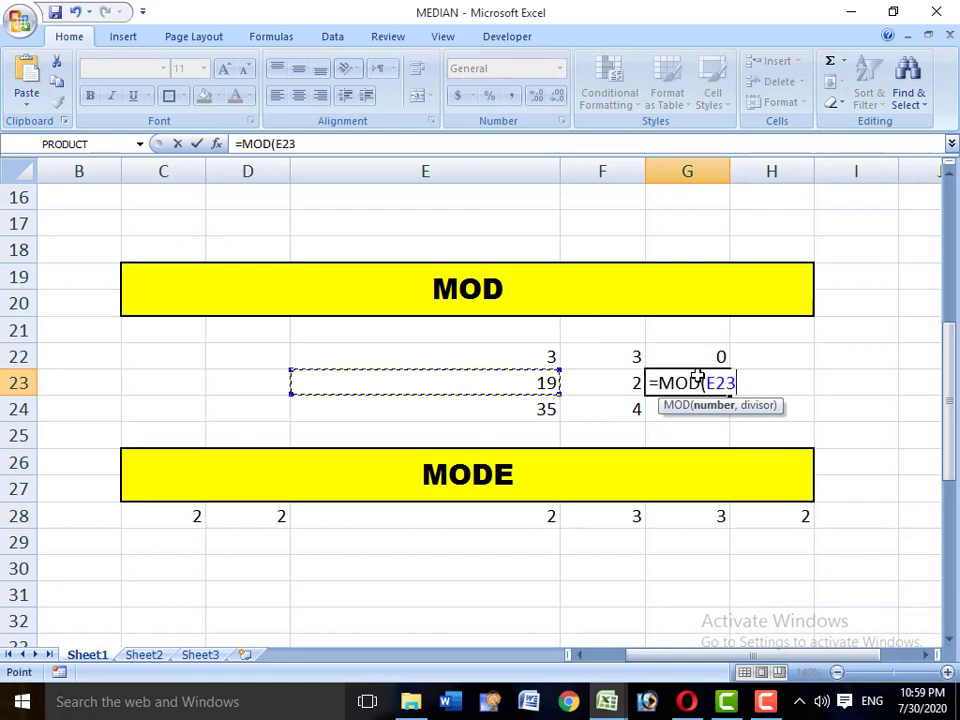
{"action": "type", "text": ","}
{"action": "key", "text": "Left"}
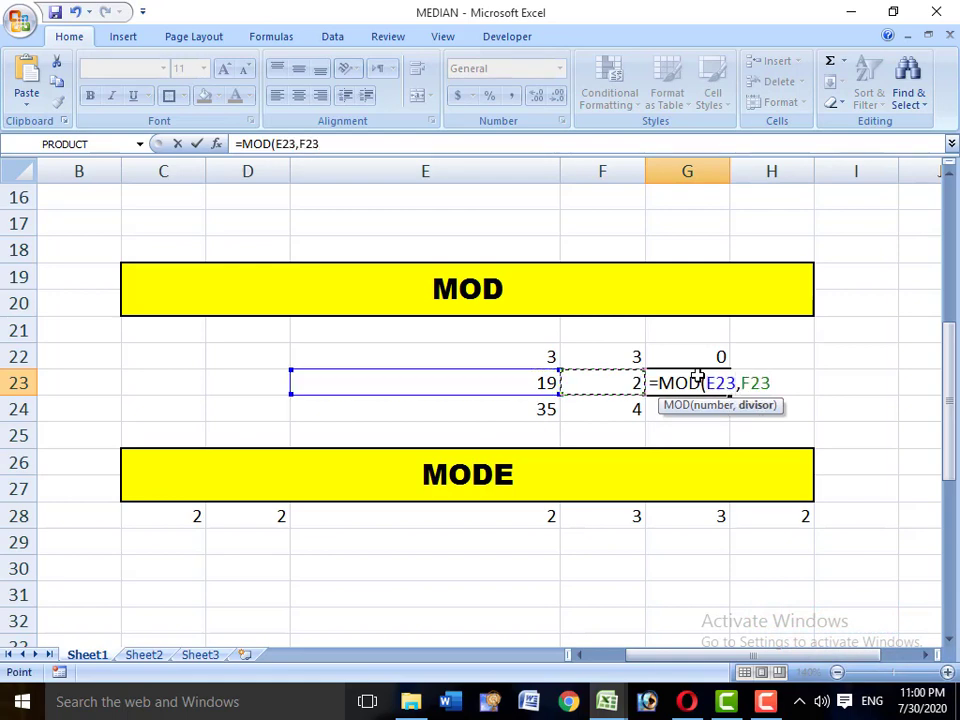
{"action": "type", "text": ")"}
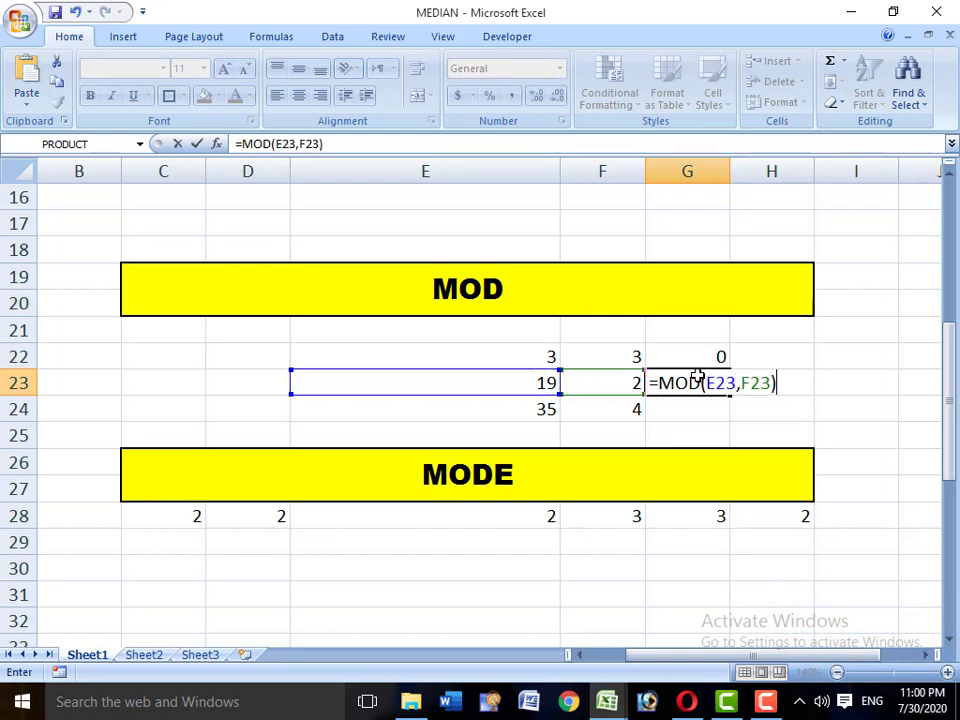
{"action": "key", "text": "Return"}
{"action": "left_click", "coordinate": [697, 376]}
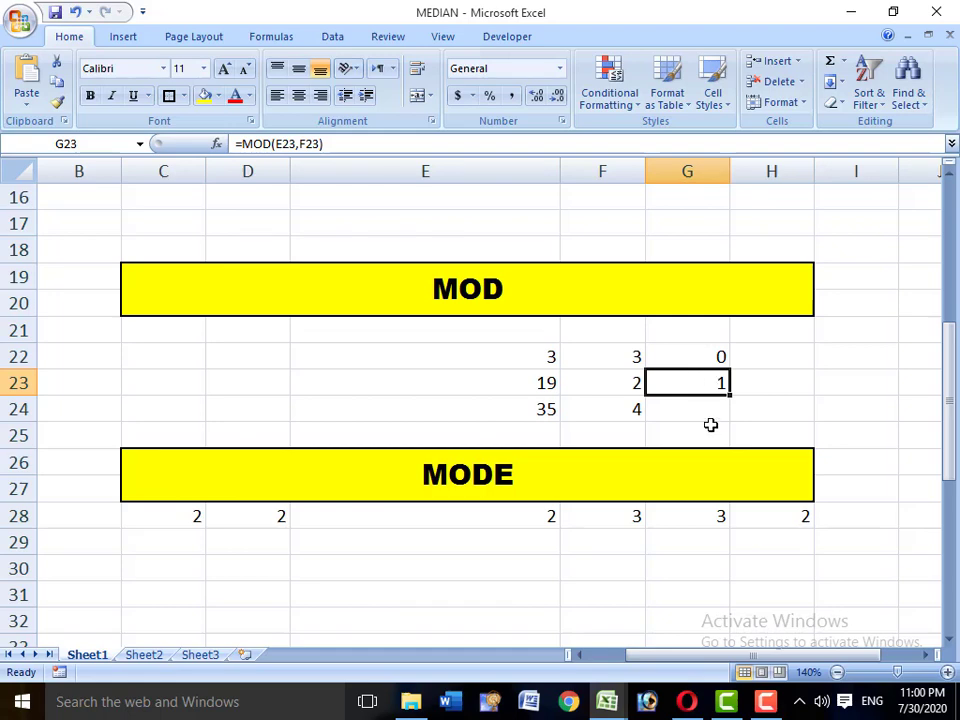
Enter the formula =MOD(E24,F24) in G24 and compare its remainder with the number in E24.
{"action": "left_click", "coordinate": [686, 407]}
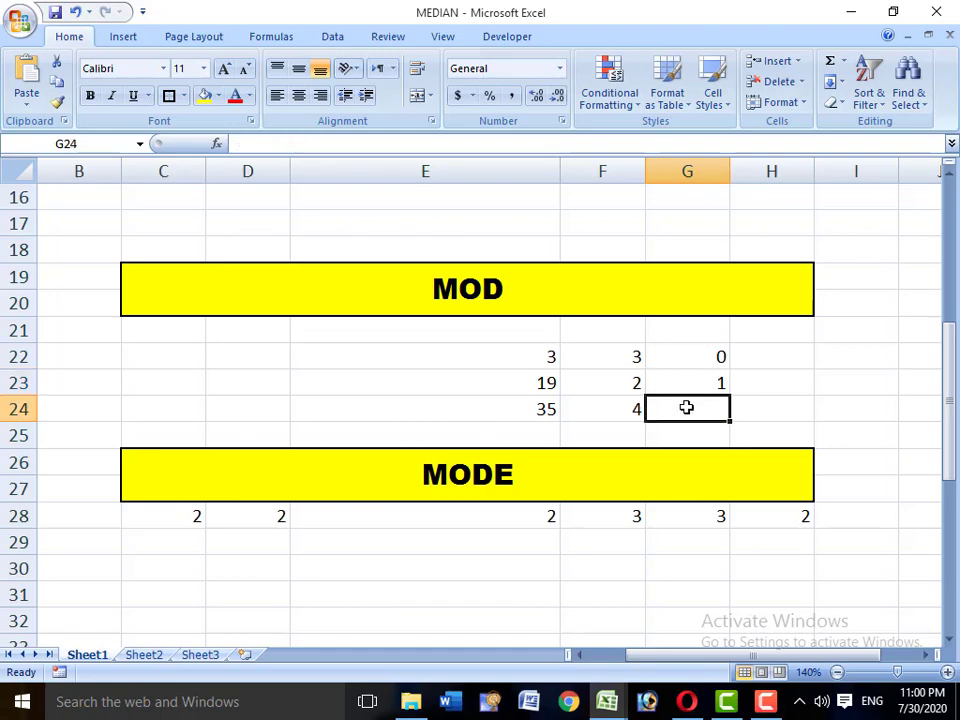
{"action": "type", "text": "="}
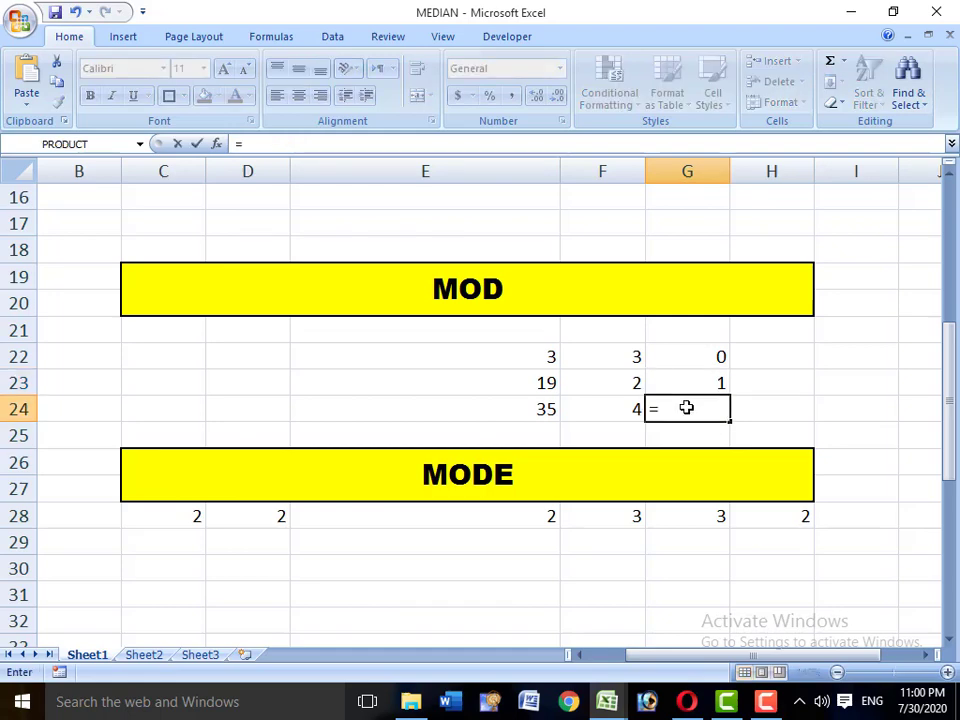
{"action": "type", "text": "MOD("}
{"action": "key", "text": "Left"}
{"action": "key", "text": "Left"}
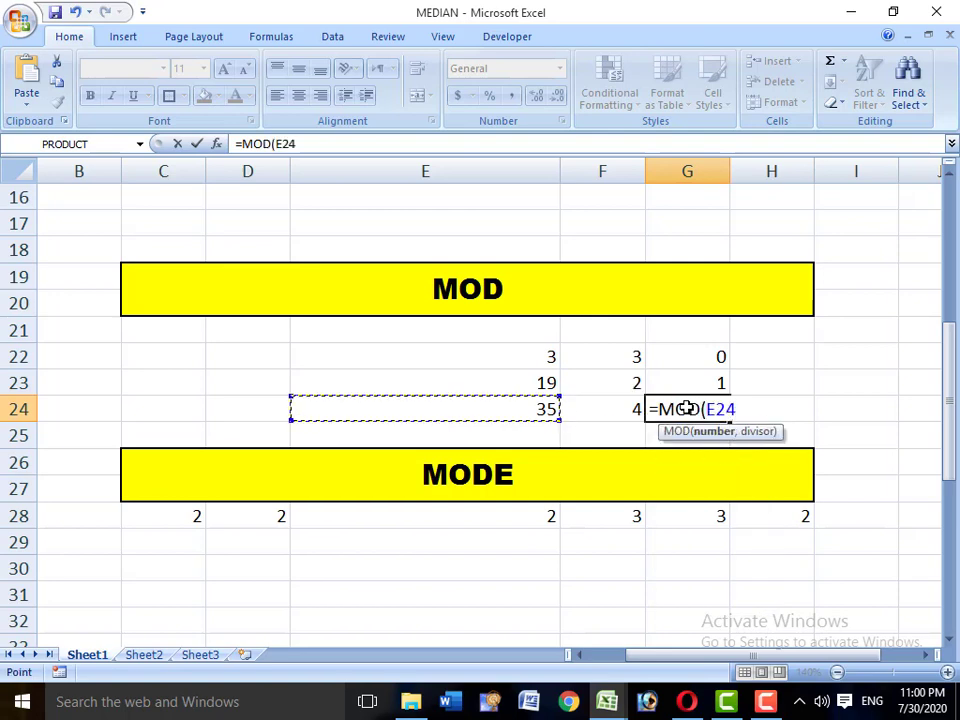
{"action": "type", "text": ","}
{"action": "key", "text": "Left"}
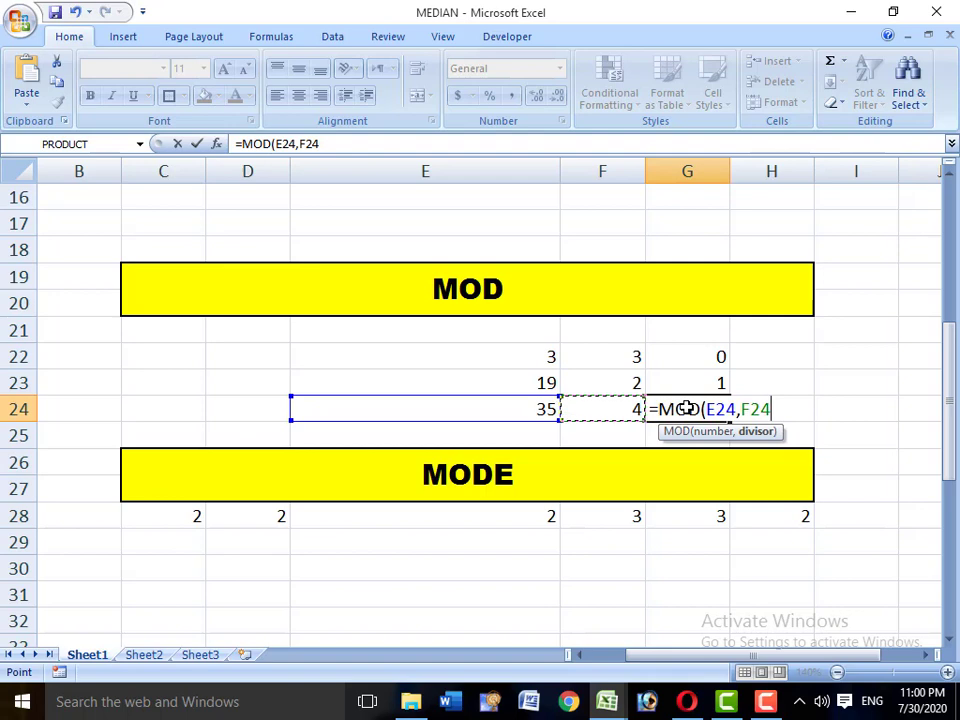
{"action": "type", "text": ")"}
{"action": "key", "text": "Return"}
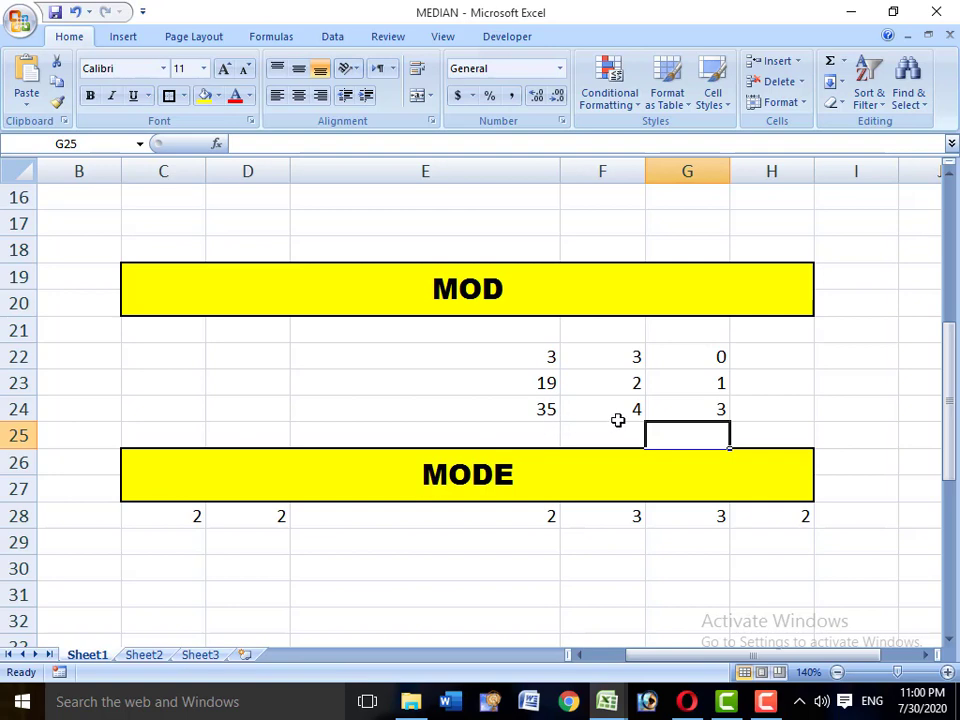
{"action": "left_click", "coordinate": [550, 416]}
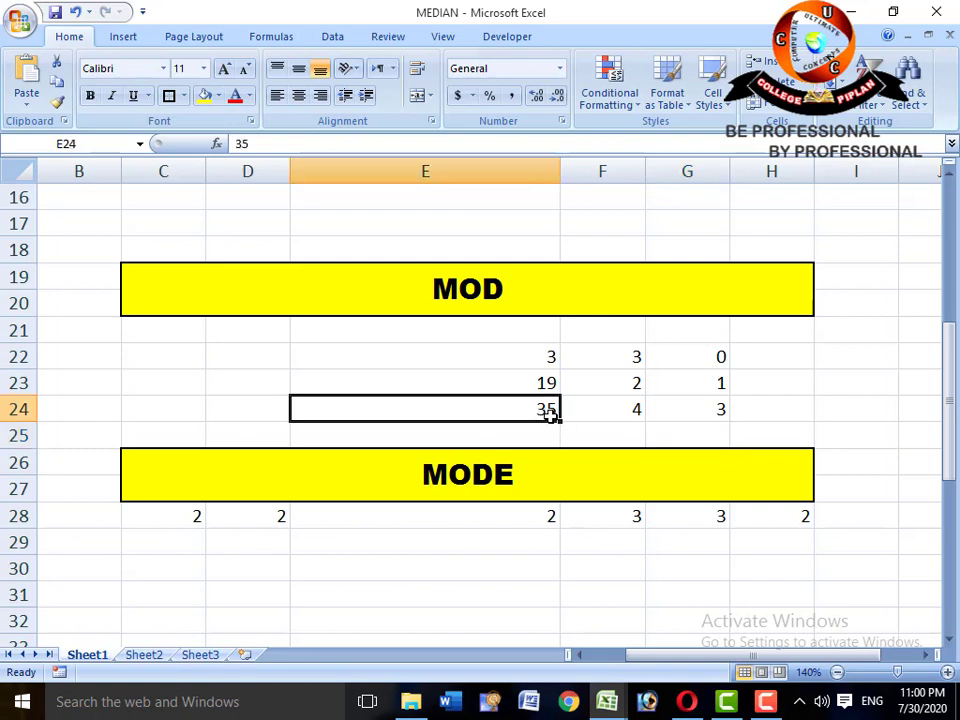
{"action": "left_click", "coordinate": [701, 416]}
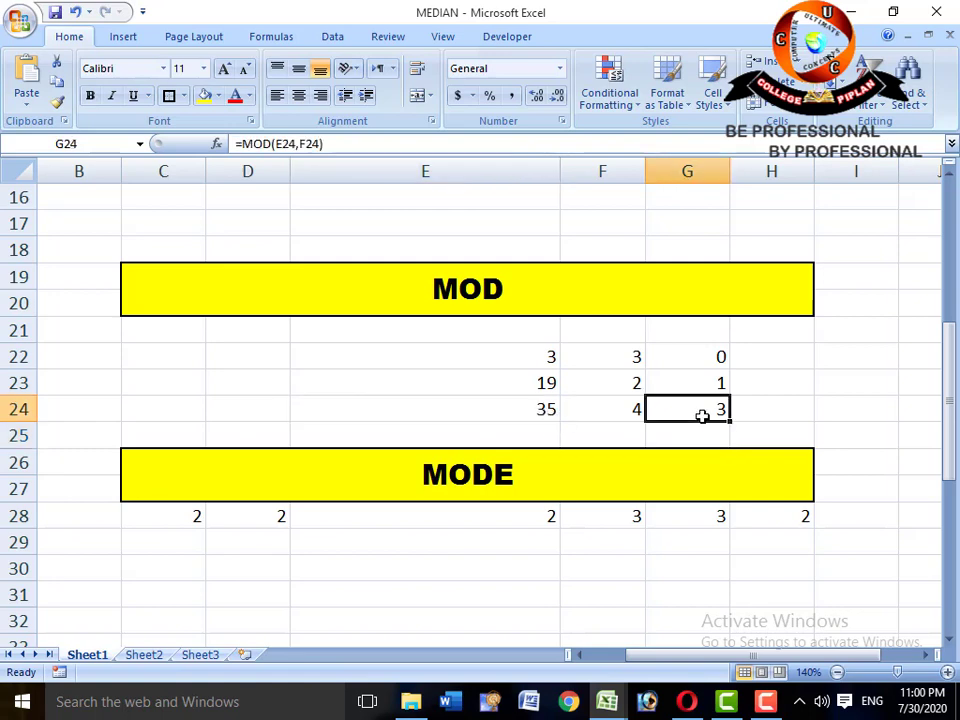
{"action": "left_click", "coordinate": [500, 291]}
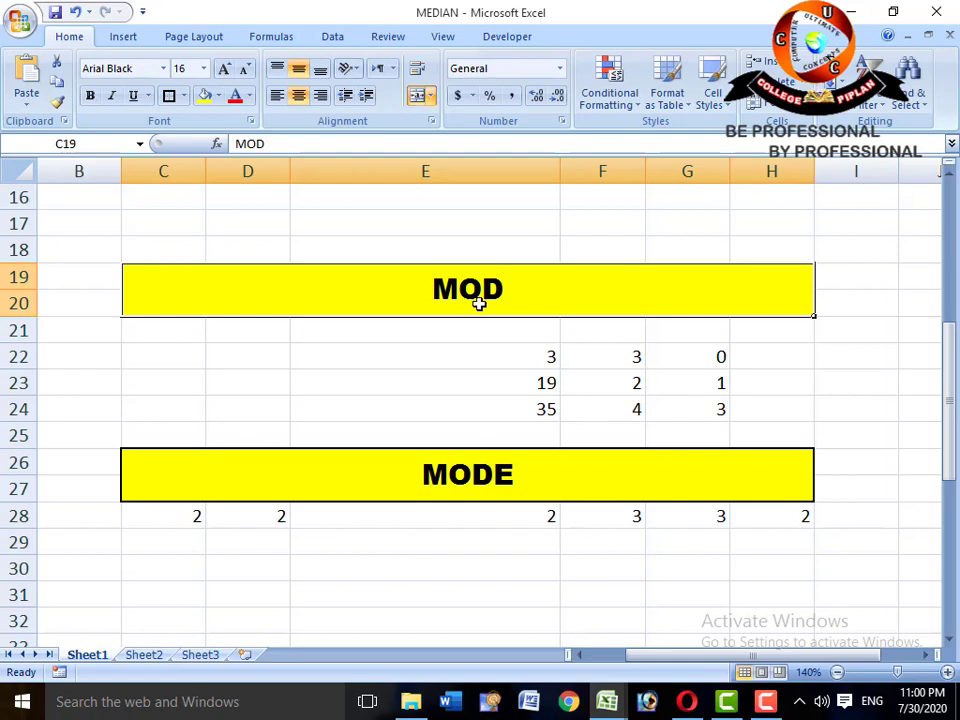
Look over the numbers in row 28 of the MODE section and clear the old result in H28.
{"action": "scroll", "coordinate": [534, 356], "scroll_direction": "down", "scroll_amount": 2}
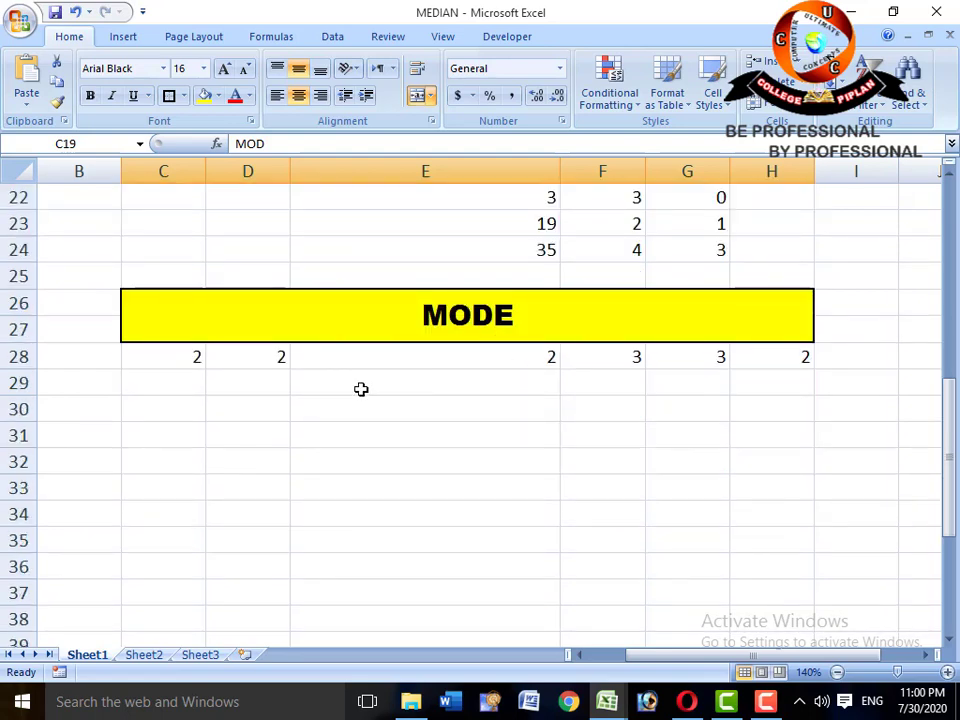
{"action": "left_click", "coordinate": [192, 357]}
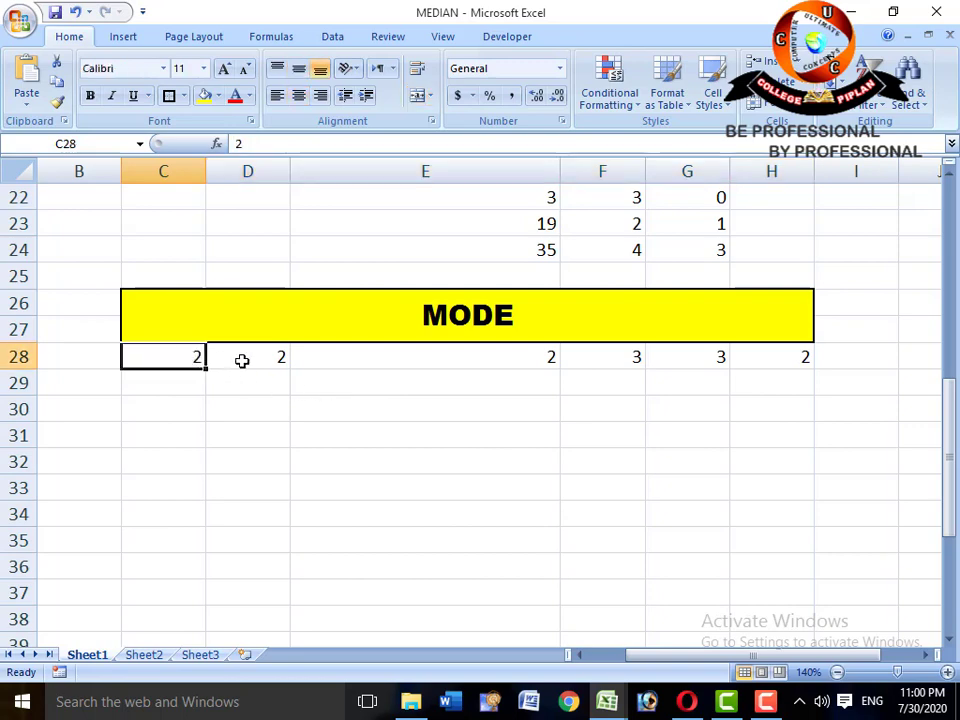
{"action": "left_click", "coordinate": [242, 360]}
{"action": "left_click", "coordinate": [330, 358]}
{"action": "left_click", "coordinate": [168, 358]}
{"action": "left_click", "coordinate": [253, 358]}
{"action": "left_click", "coordinate": [399, 360]}
{"action": "left_click", "coordinate": [623, 360]}
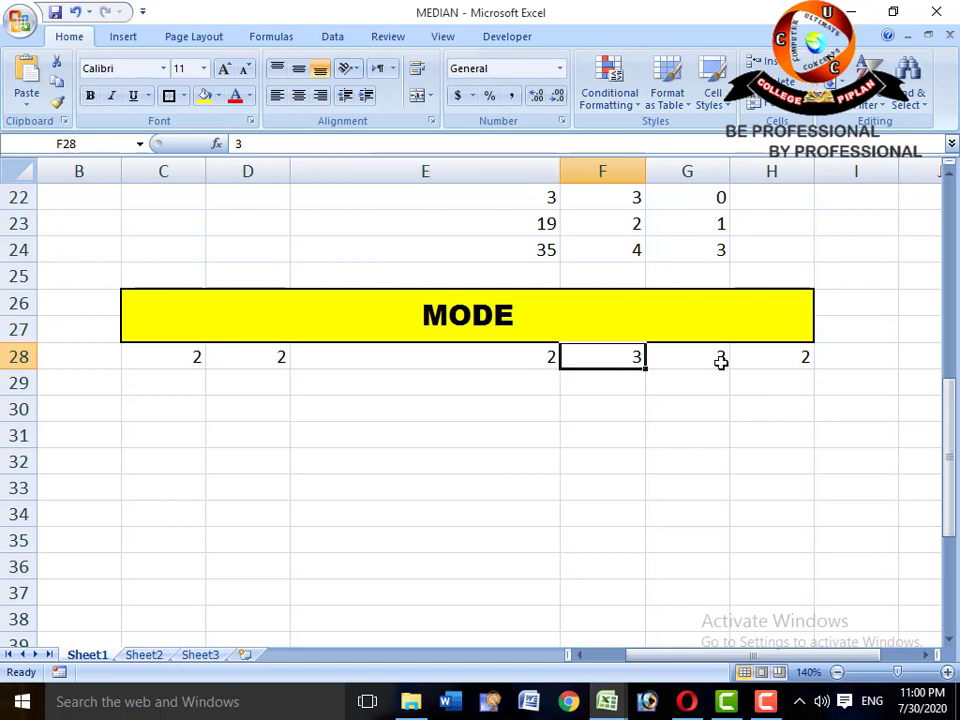
{"action": "left_click", "coordinate": [784, 360]}
{"action": "key", "text": "Delete"}
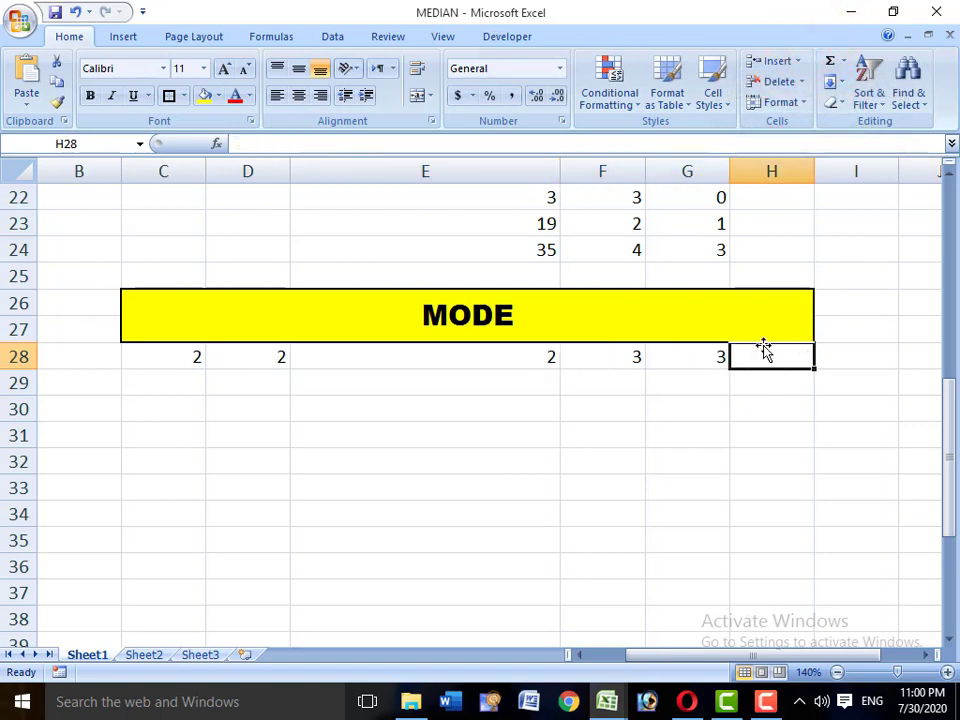
Examine the numbers in D28:G28 of the MODE section one cell at a time.
{"action": "key", "text": "Left"}
{"action": "key", "text": "Left"}
{"action": "key", "text": "Left"}
{"action": "key", "text": "Left"}
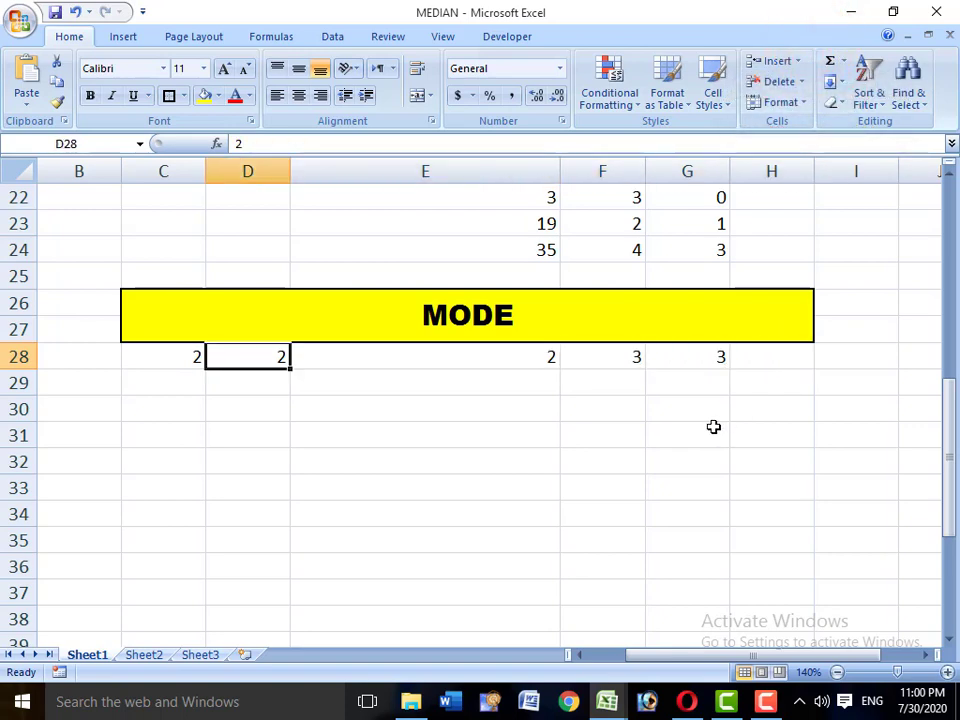
{"action": "key", "text": "Right"}
{"action": "key", "text": "Right"}
{"action": "key", "text": "Right"}
{"action": "key", "text": "Right"}
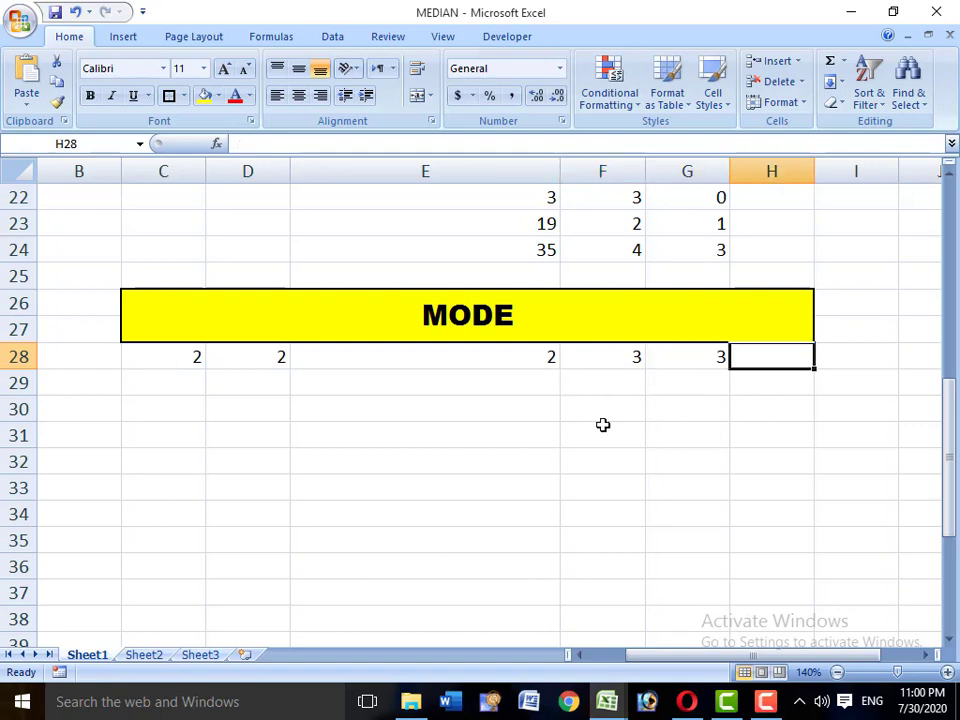
Enter the formula =MODE(C28:G28) in H28 of the MODE section.
{"action": "type", "text": "=MO"}
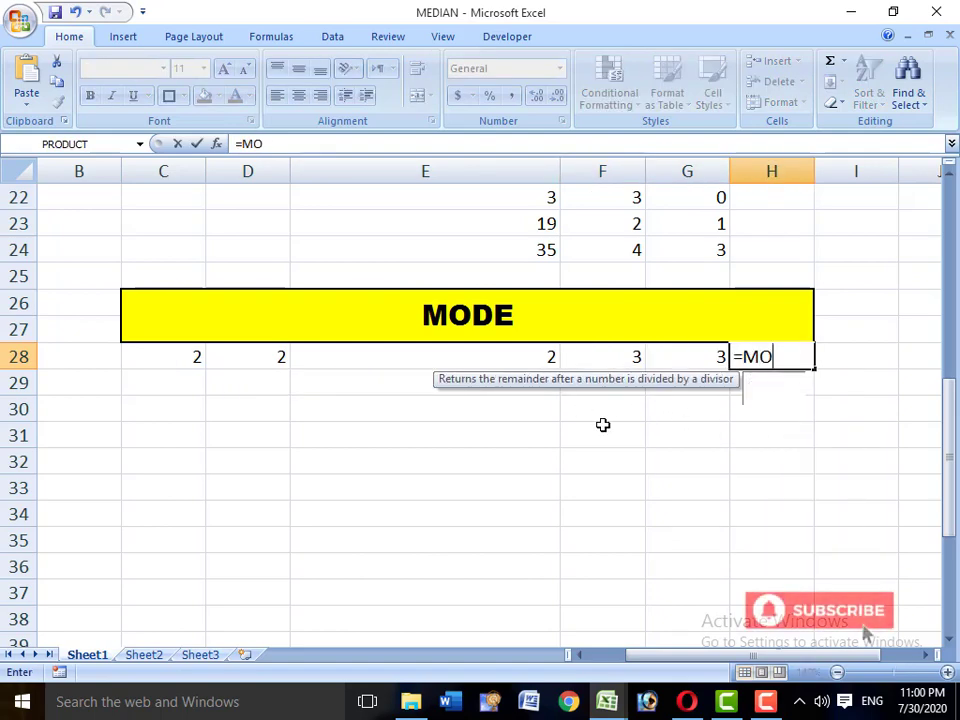
{"action": "type", "text": "DE("}
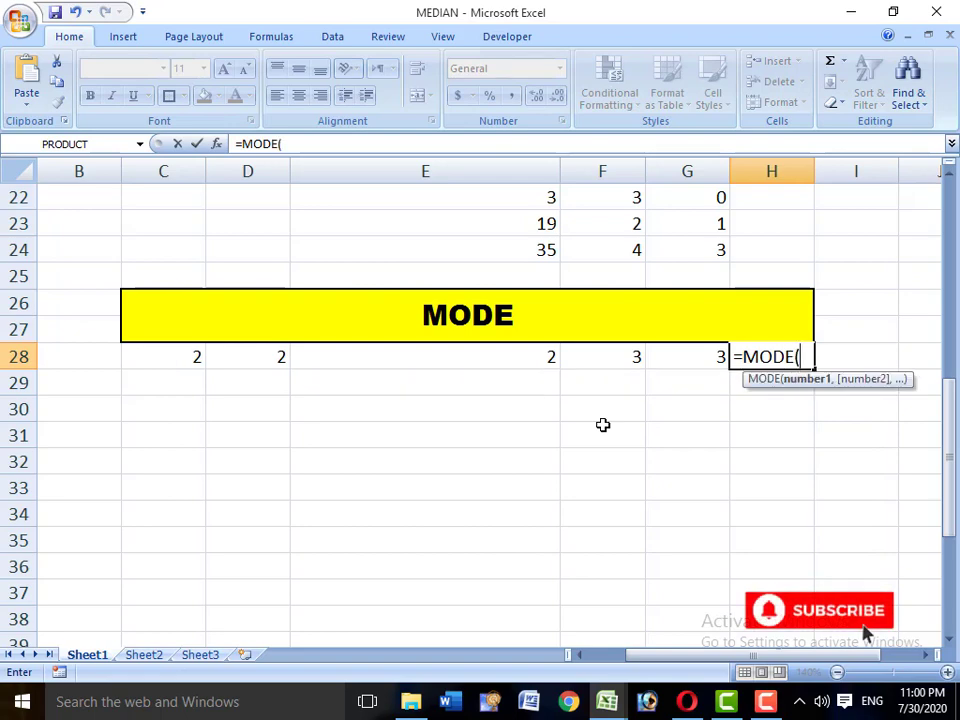
{"action": "key", "text": "Left"}
{"action": "key", "text": "Left"}
{"action": "key", "text": "Left"}
{"action": "key", "text": "Left"}
{"action": "key", "text": "Left"}
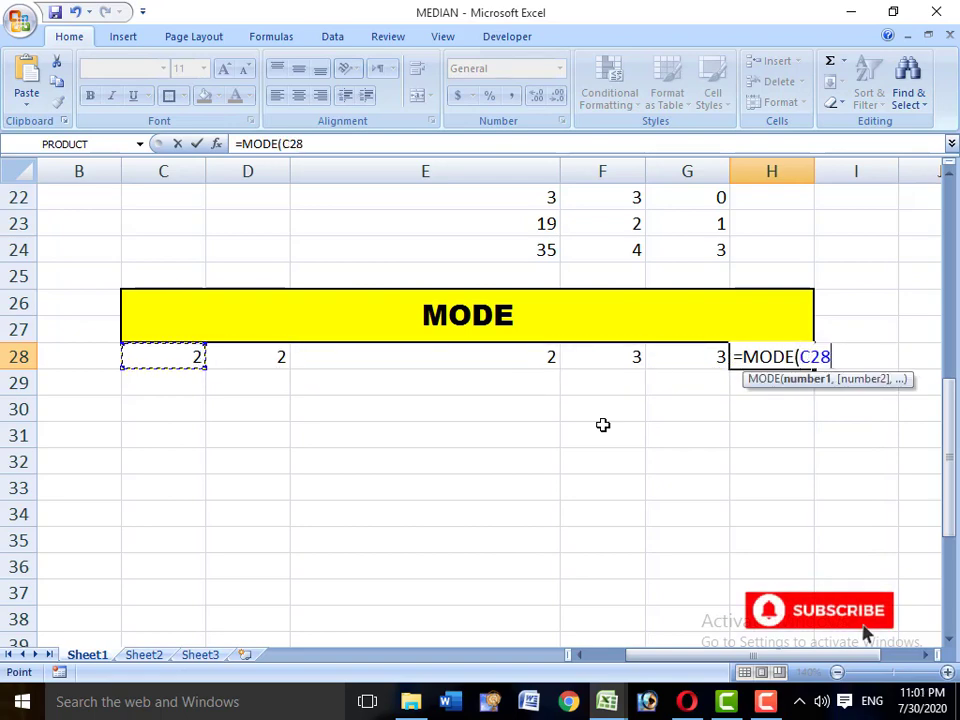
{"action": "key", "text": "shift+Right"}
{"action": "key", "text": "shift+Right"}
{"action": "key", "text": "shift+Right"}
{"action": "key", "text": "shift+Right"}
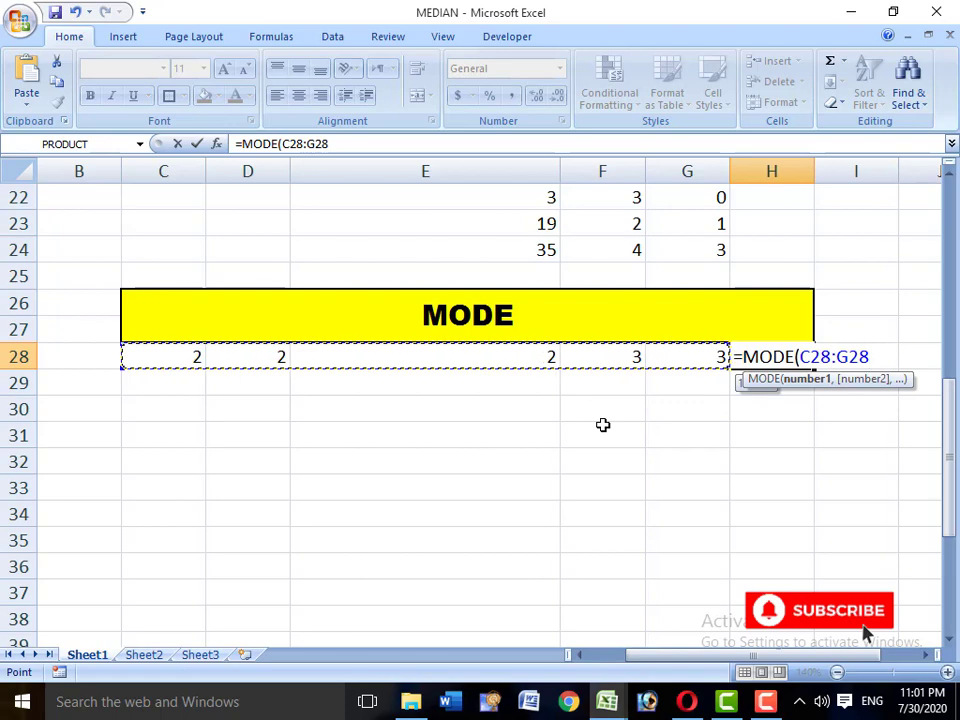
{"action": "type", "text": ")"}
{"action": "key", "text": "Return"}
{"action": "key", "text": "Up"}
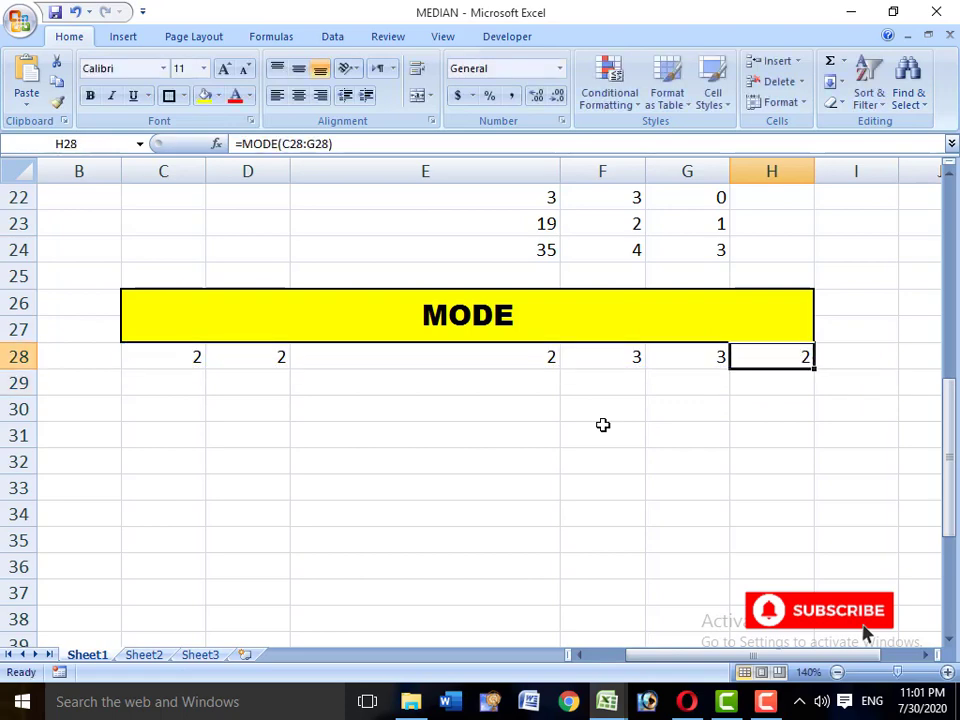
Compare the numbers in C28:G28 with the mode result to see which value repeats most.
{"action": "key", "text": "Left"}
{"action": "key", "text": "Left"}
{"action": "key", "text": "Left"}
{"action": "key", "text": "Left"}
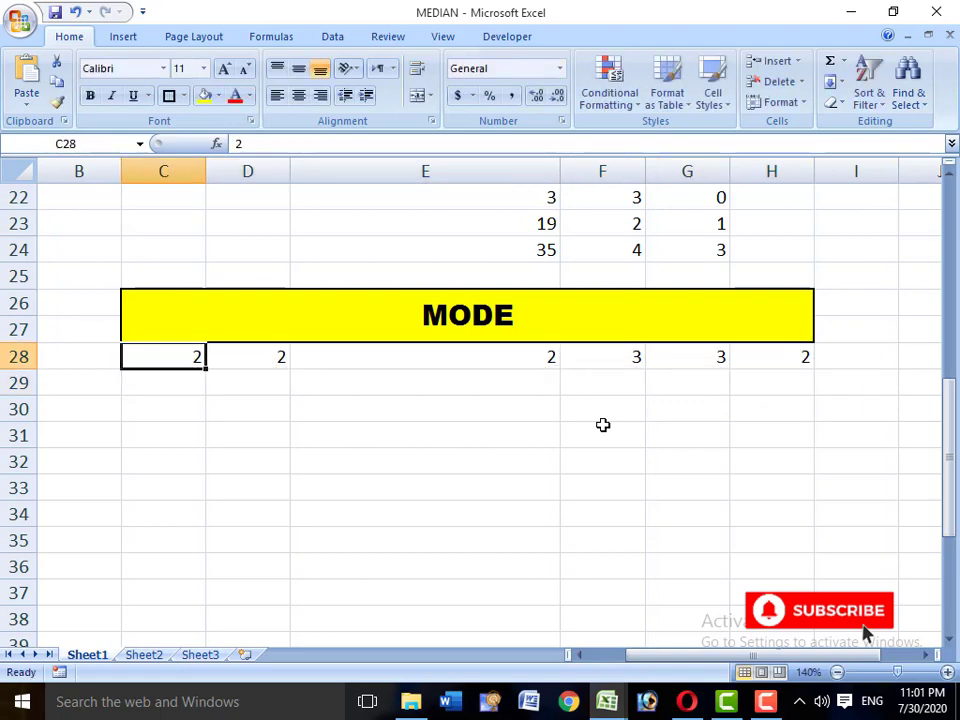
{"action": "key", "text": "Right"}
{"action": "key", "text": "Right"}
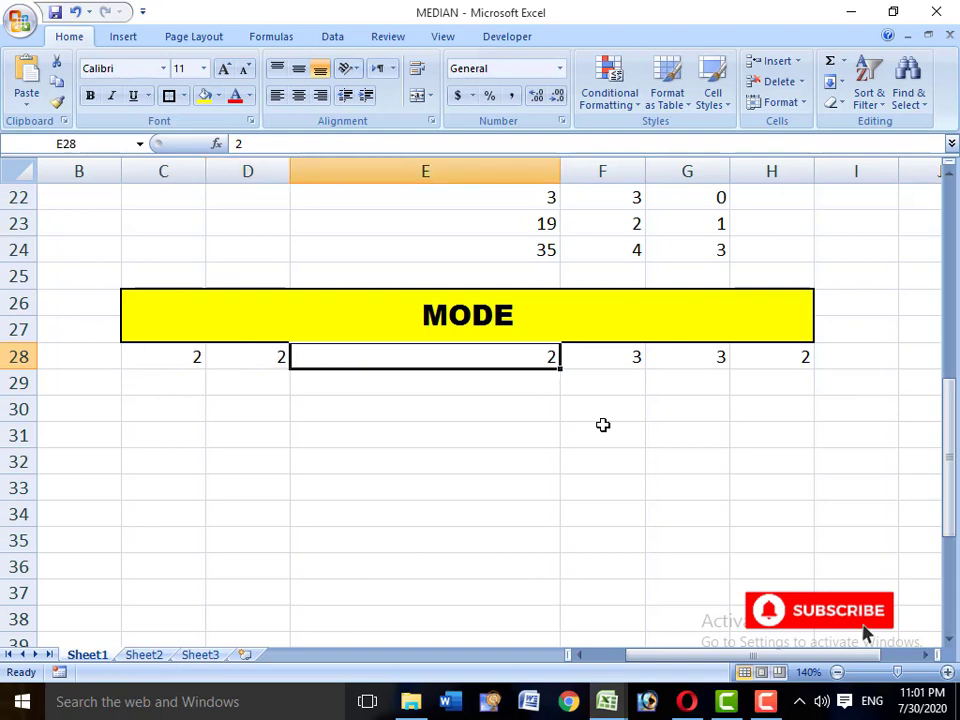
{"action": "key", "text": "Right"}
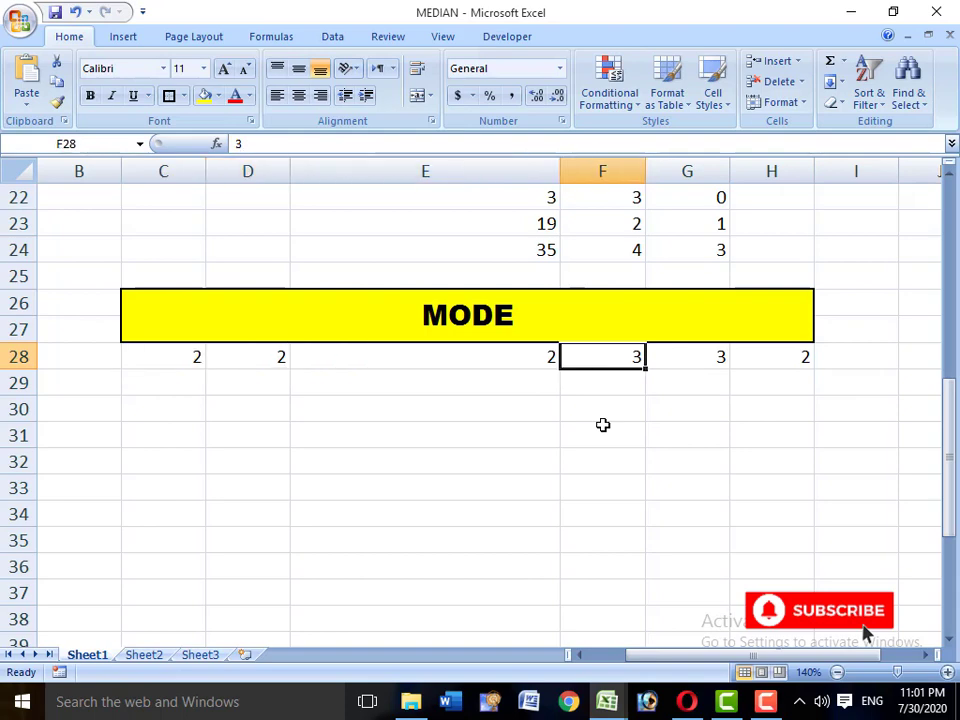
{"action": "key", "text": "Right"}
Change the first number of the MODE section, in C28, to 1.
{"action": "key", "text": "Left"}
{"action": "key", "text": "Left"}
{"action": "key", "text": "Left"}
{"action": "key", "text": "Left"}
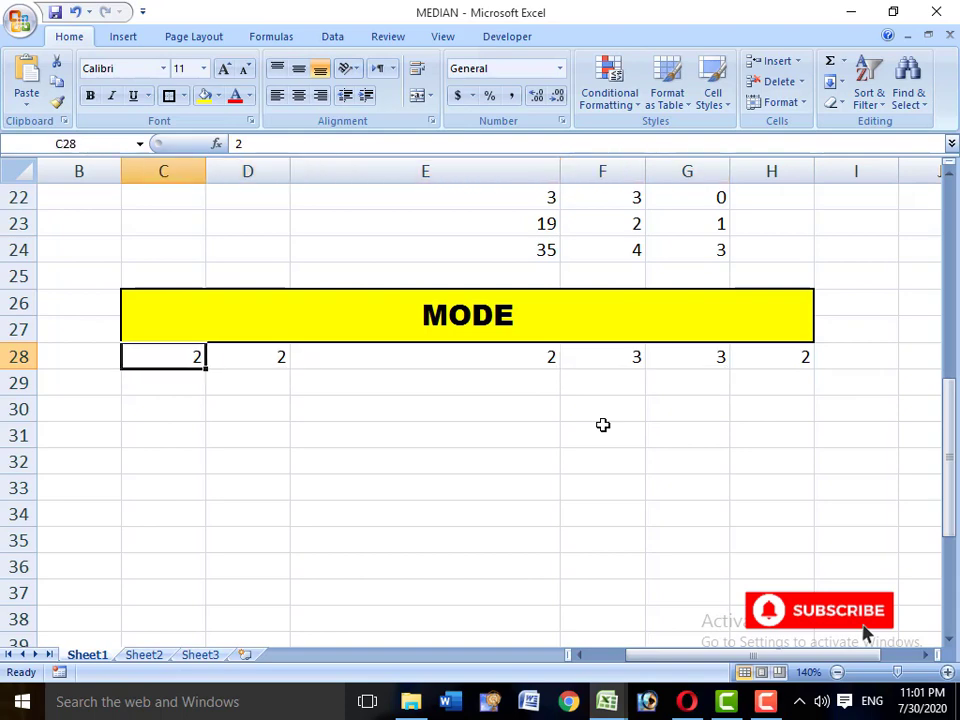
{"action": "type", "text": "1"}
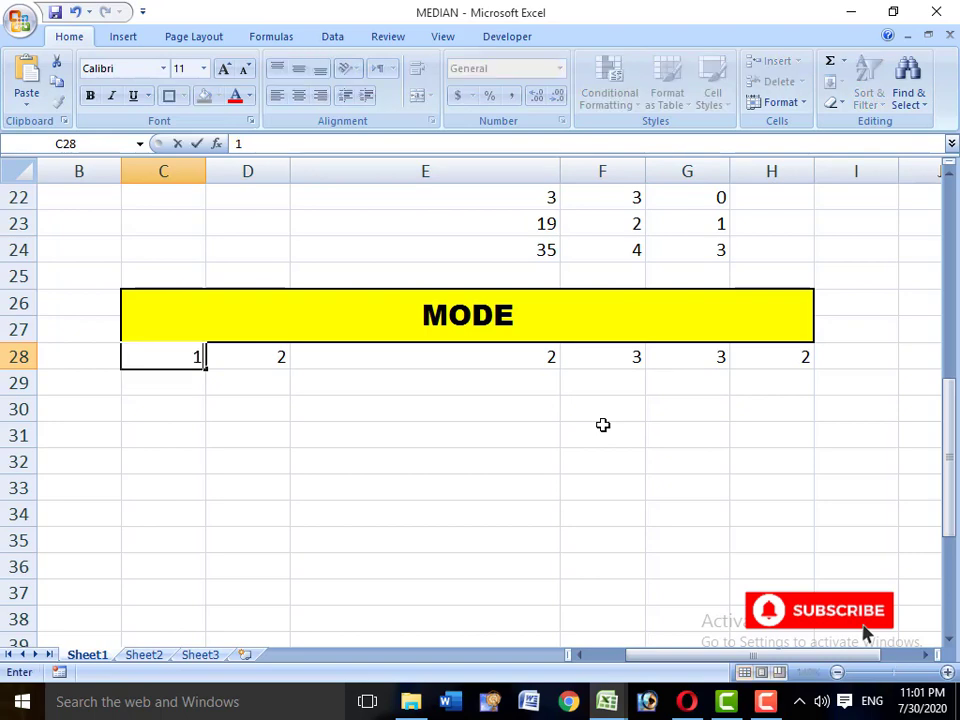
{"action": "key", "text": "Right"}
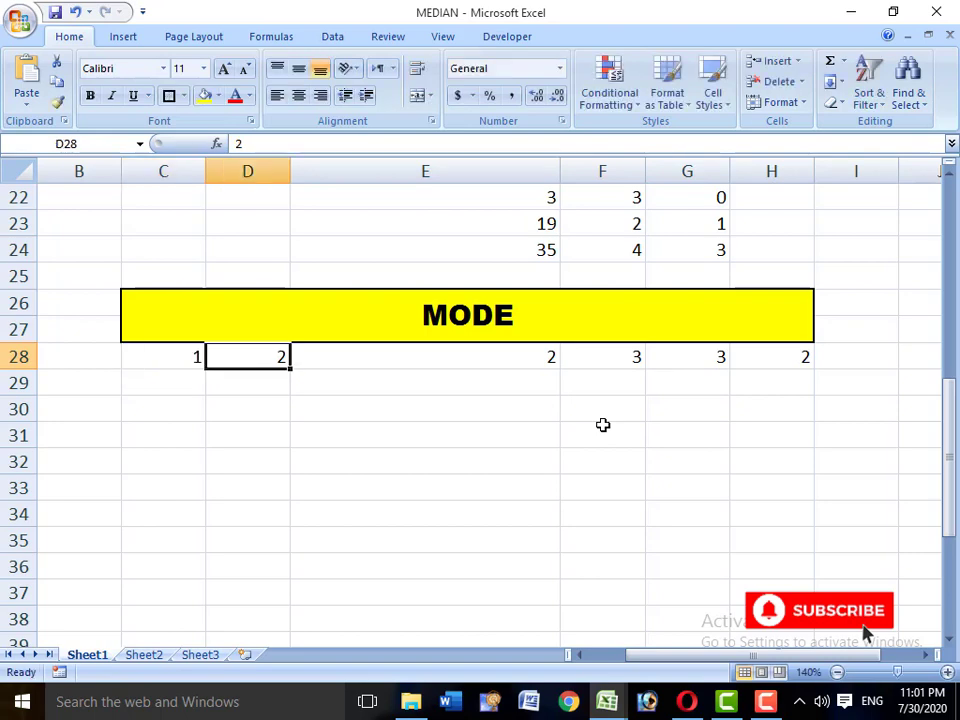
Check the remaining numbers in row 28 and change the second one, in D28, to 1.
{"action": "key", "text": "Right"}
{"action": "key", "text": "Right"}
{"action": "key", "text": "Right"}
{"action": "key", "text": "Left"}
{"action": "key", "text": "Left"}
{"action": "key", "text": "Left"}
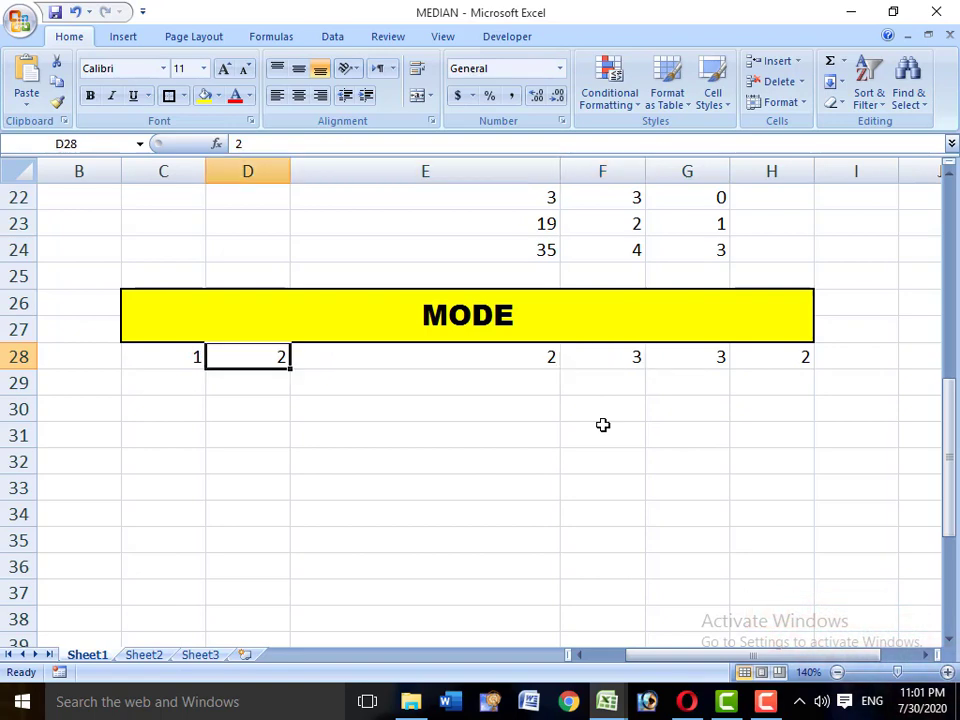
{"action": "type", "text": "1"}
{"action": "key", "text": "Right"}
{"action": "key", "text": "Left"}
{"action": "key", "text": "Left"}
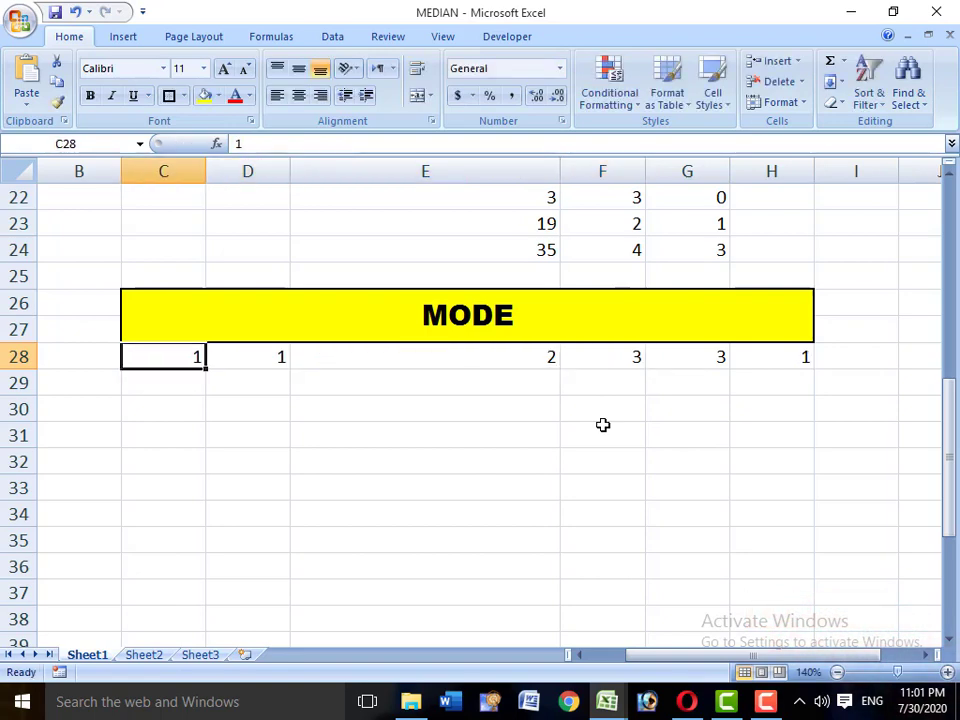
Change the third number of the MODE section, in E28, to 1.
{"action": "key", "text": "Right"}
{"action": "key", "text": "Right"}
{"action": "key", "text": "Right"}
{"action": "key", "text": "Right"}
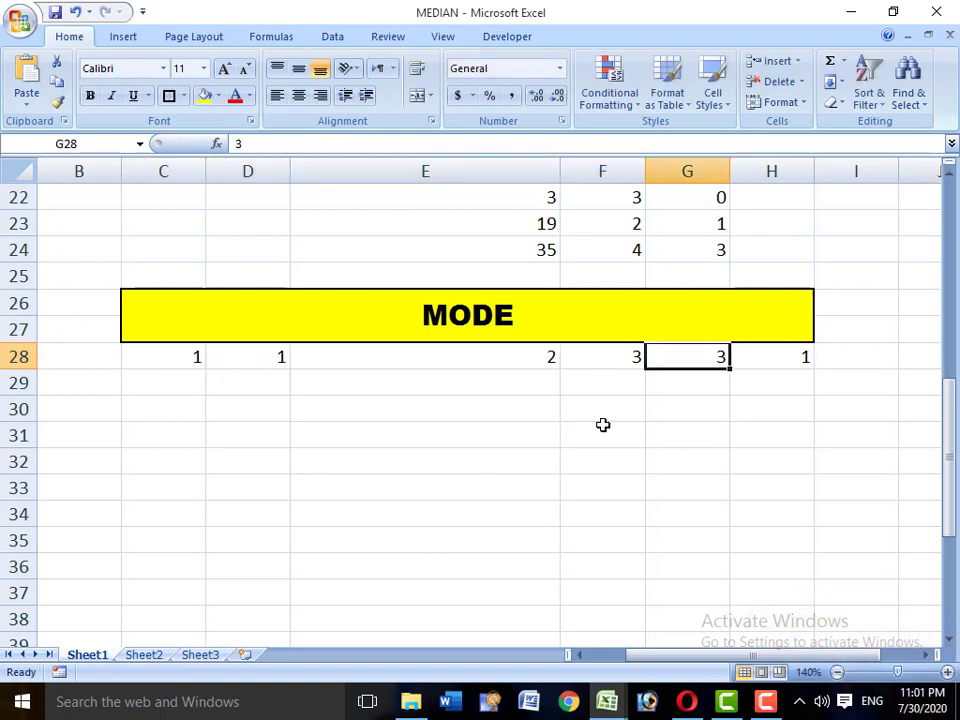
{"action": "key", "text": "Left"}
{"action": "key", "text": "Left"}
{"action": "type", "text": "1"}
{"action": "key", "text": "Right"}
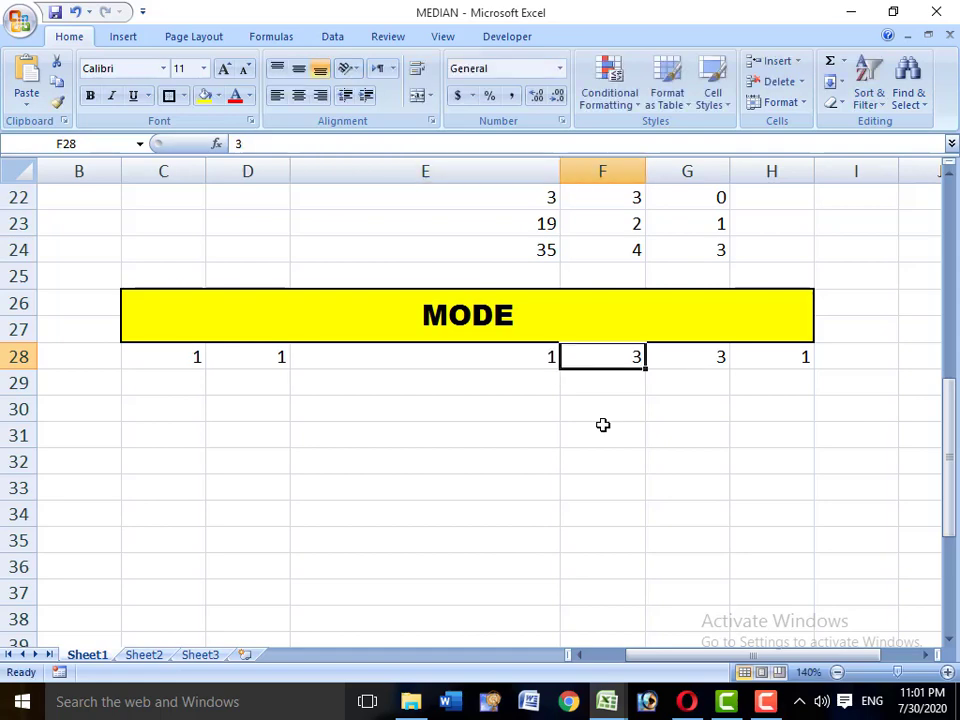
Set the number in E28 of the MODE section to 3.
{"action": "key", "text": "Right"}
{"action": "key", "text": "Right"}
{"action": "key", "text": "Left"}
{"action": "key", "text": "Left"}
{"action": "key", "text": "Left"}
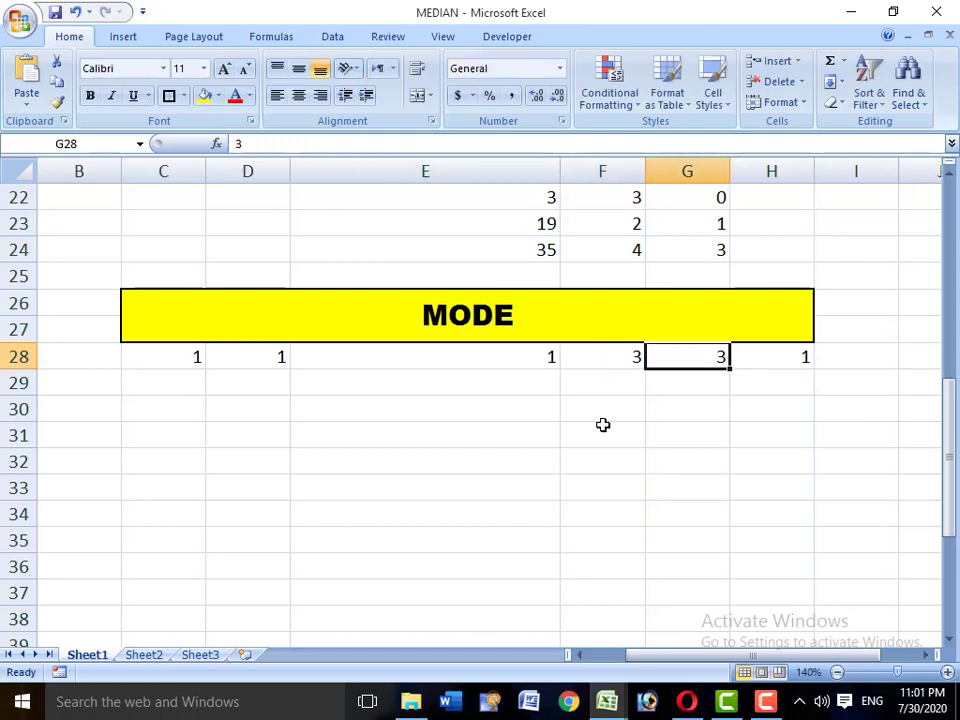
{"action": "type", "text": "3"}
{"action": "key", "text": "Left"}
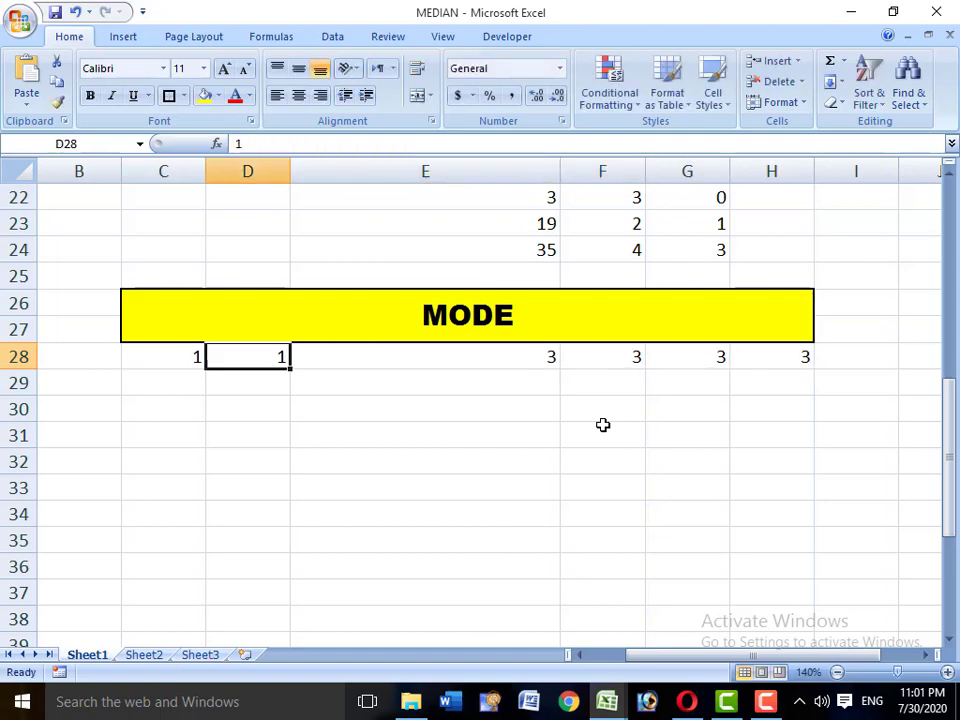
Examine the repeated numbers in E28:G28 and the mode formula's result in H28.
{"action": "key", "text": "Right"}
{"action": "key", "text": "Right"}
{"action": "key", "text": "Right"}
{"action": "key", "text": "Left"}
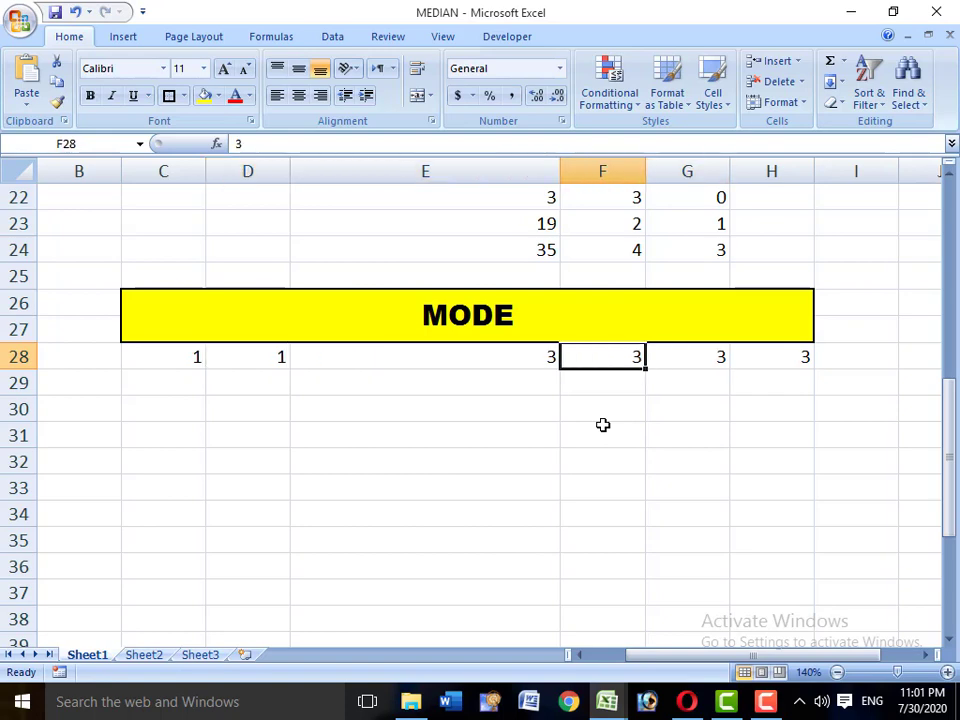
{"action": "key", "text": "Left"}
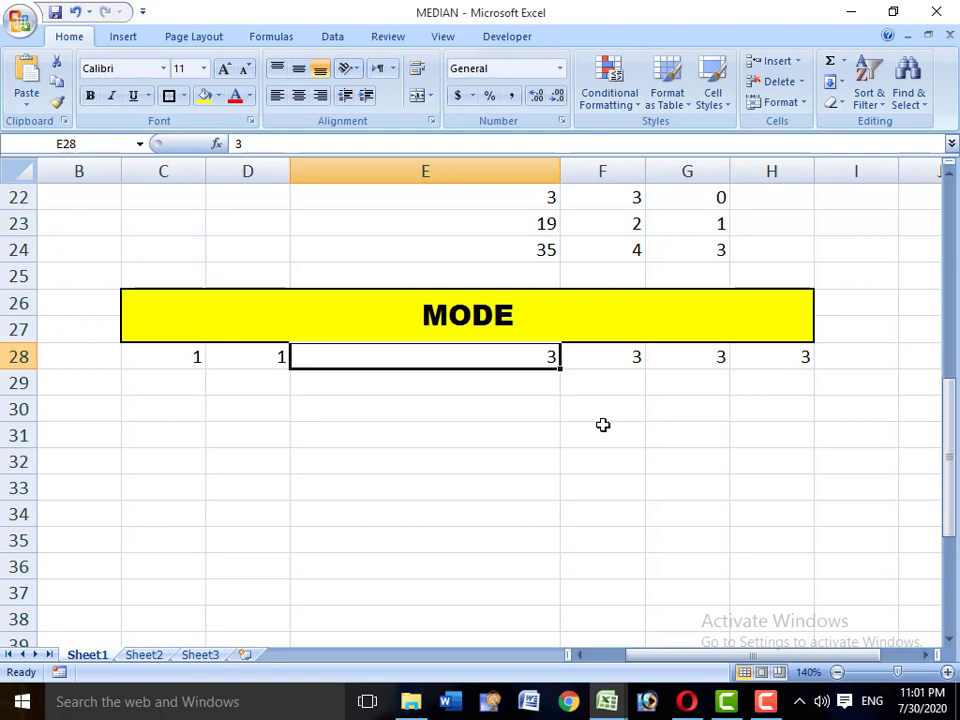
{"action": "key", "text": "Right"}
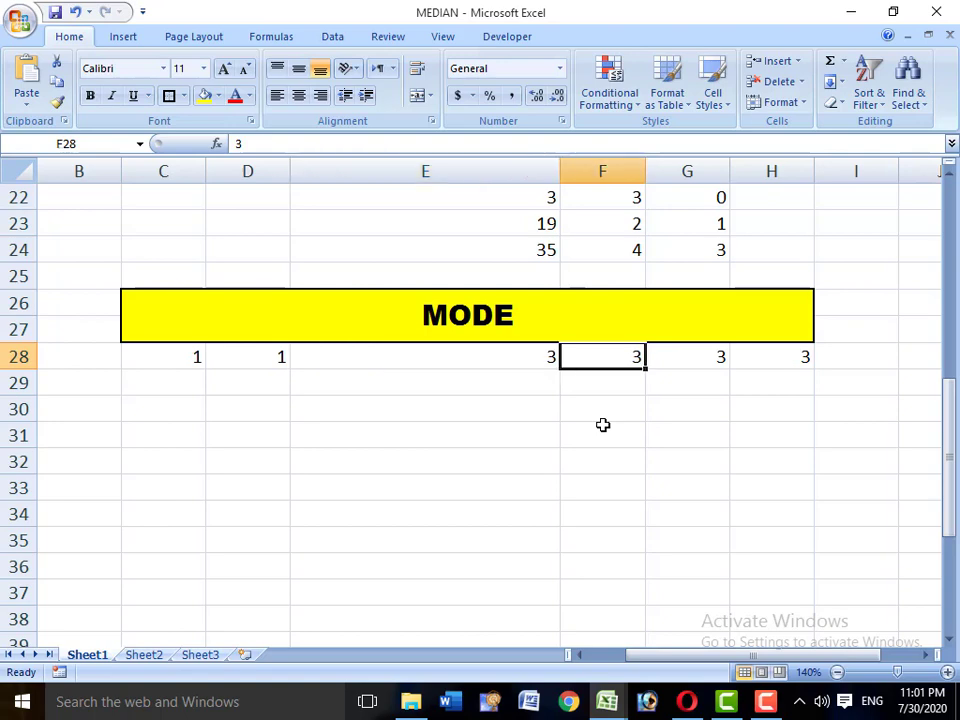
{"action": "key", "text": "Right"}
{"action": "key", "text": "Right"}
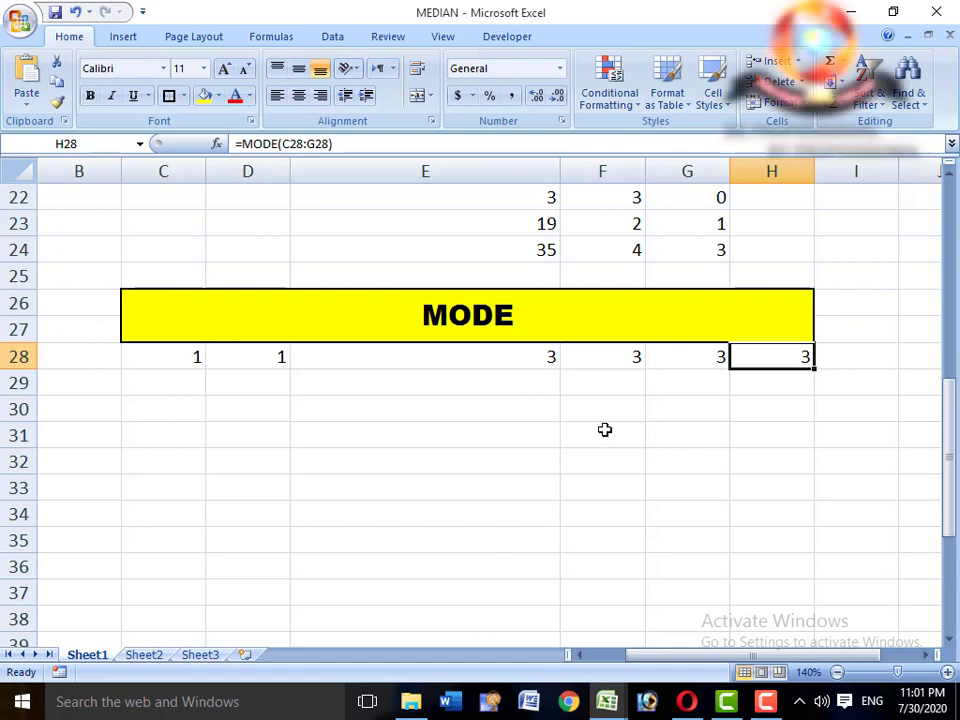
Review the MEDIAN section, examining its numbers in C4:G4 and the middle value in E4.
{"action": "scroll", "coordinate": [605, 433], "scroll_direction": "up", "scroll_amount": 5}
{"action": "scroll", "coordinate": [634, 377], "scroll_direction": "up", "scroll_amount": 2}
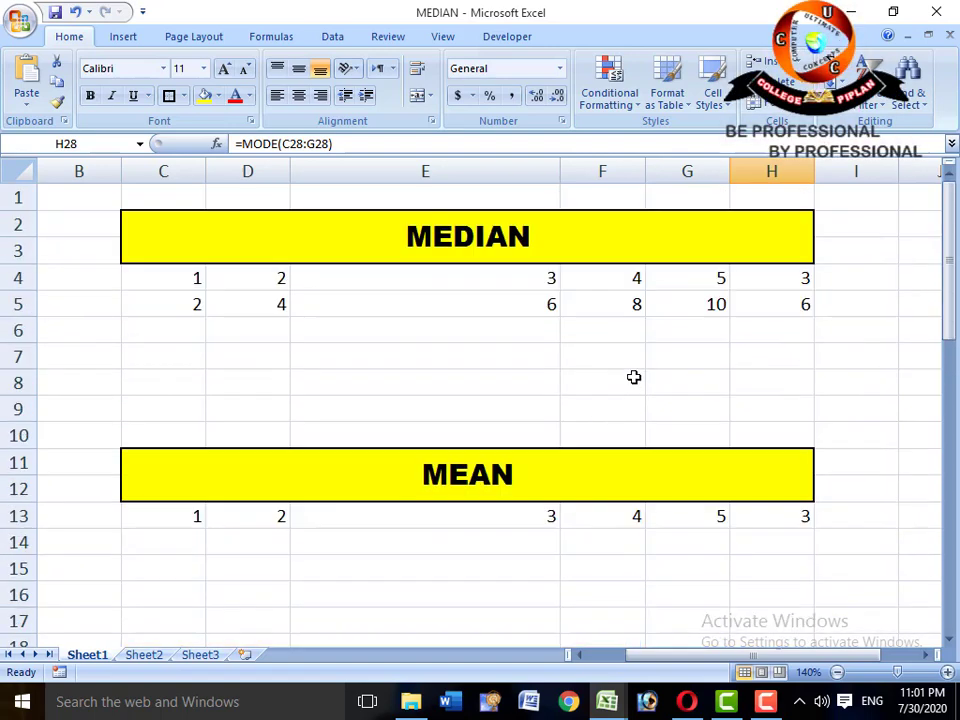
{"action": "left_click", "coordinate": [524, 235]}
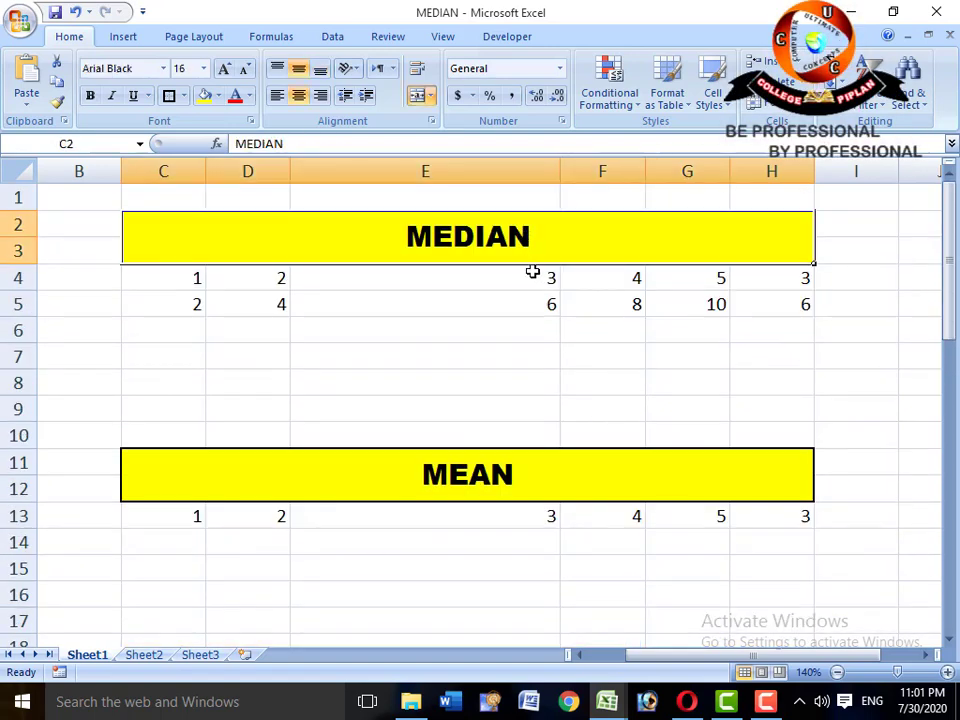
{"action": "left_click_drag", "start_coordinate": [697, 280], "coordinate": [197, 285]}
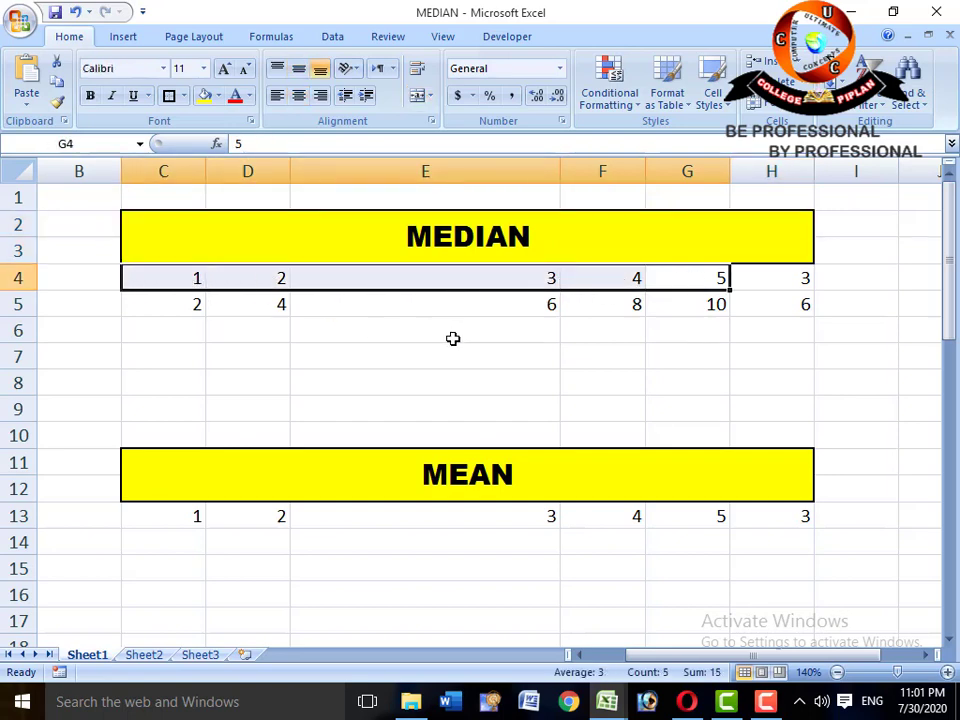
{"action": "left_click", "coordinate": [490, 280]}
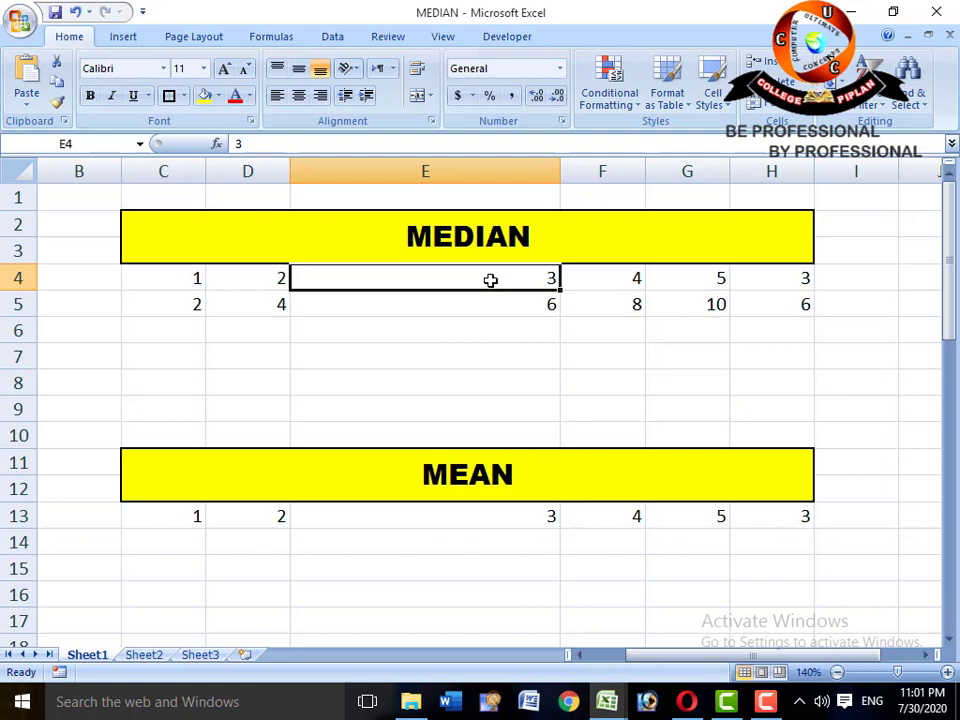
Review the MEAN section, checking the numbers in C13:G13 and the average formula in H13.
{"action": "scroll", "coordinate": [544, 419], "scroll_direction": "down", "scroll_amount": 2}
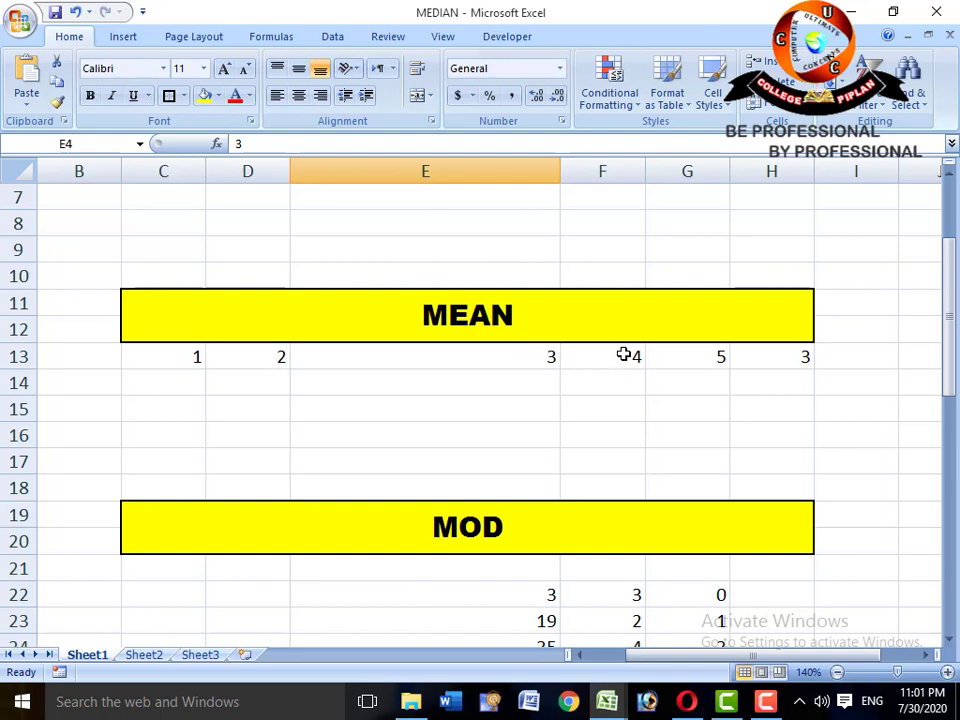
{"action": "left_click", "coordinate": [755, 357]}
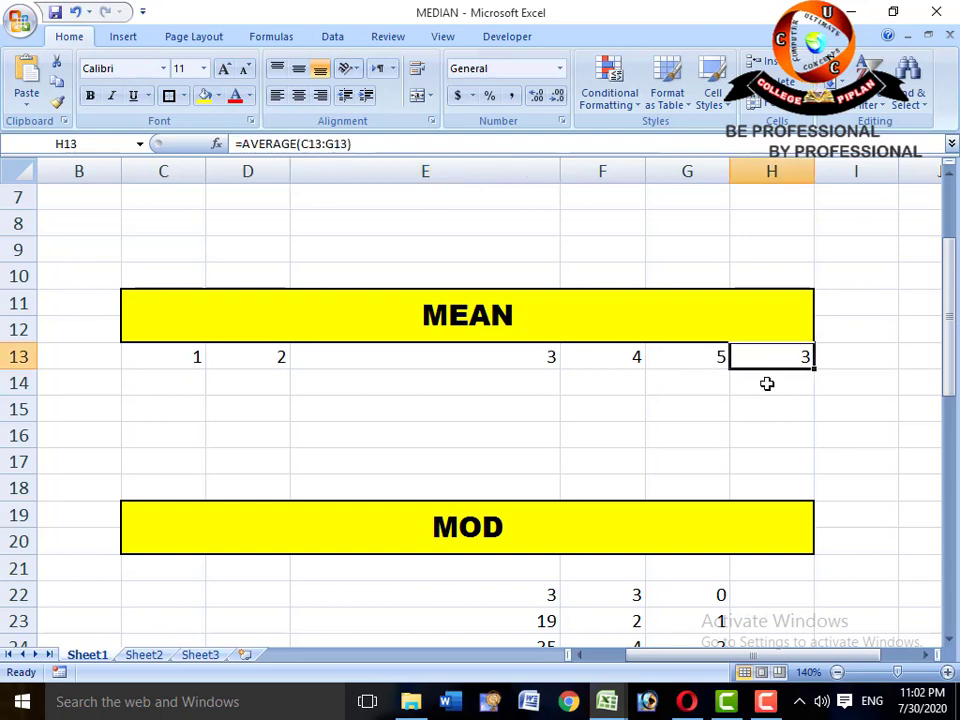
{"action": "left_click_drag", "start_coordinate": [689, 367], "coordinate": [209, 361]}
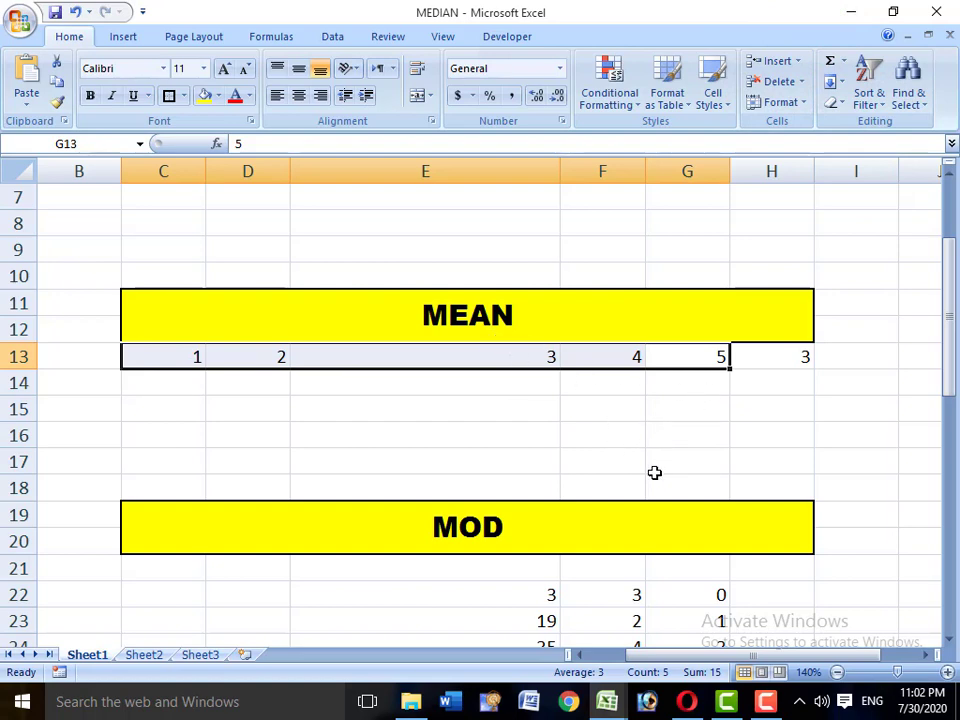
{"action": "left_click", "coordinate": [797, 358]}
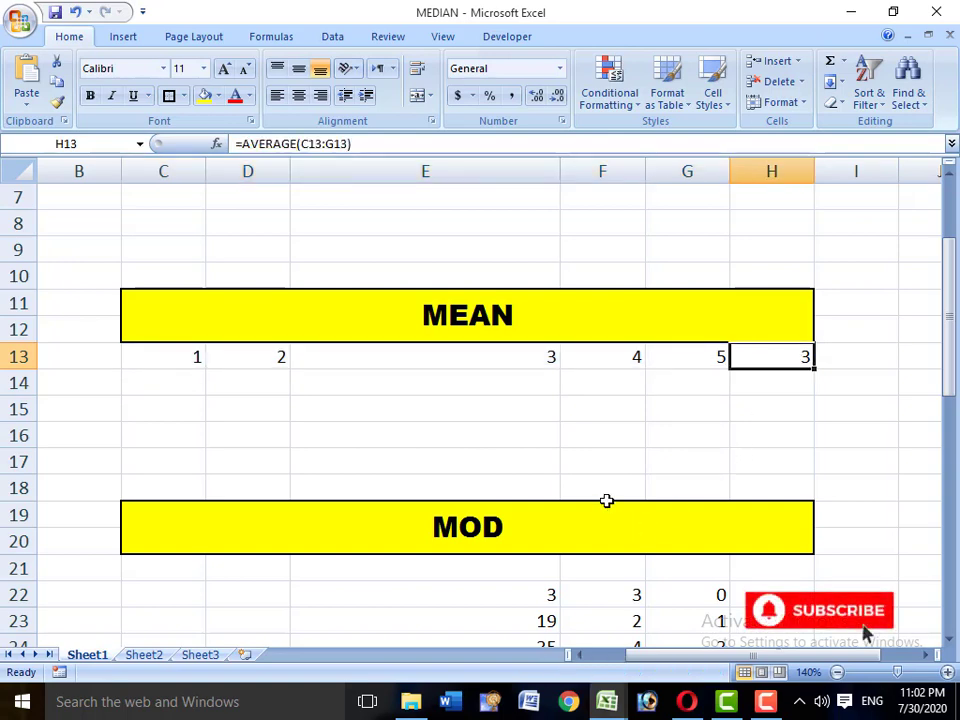
Review the MOD section, checking the numbers and remainder formulas in rows 22 and 23.
{"action": "scroll", "coordinate": [606, 500], "scroll_direction": "down", "scroll_amount": 2}
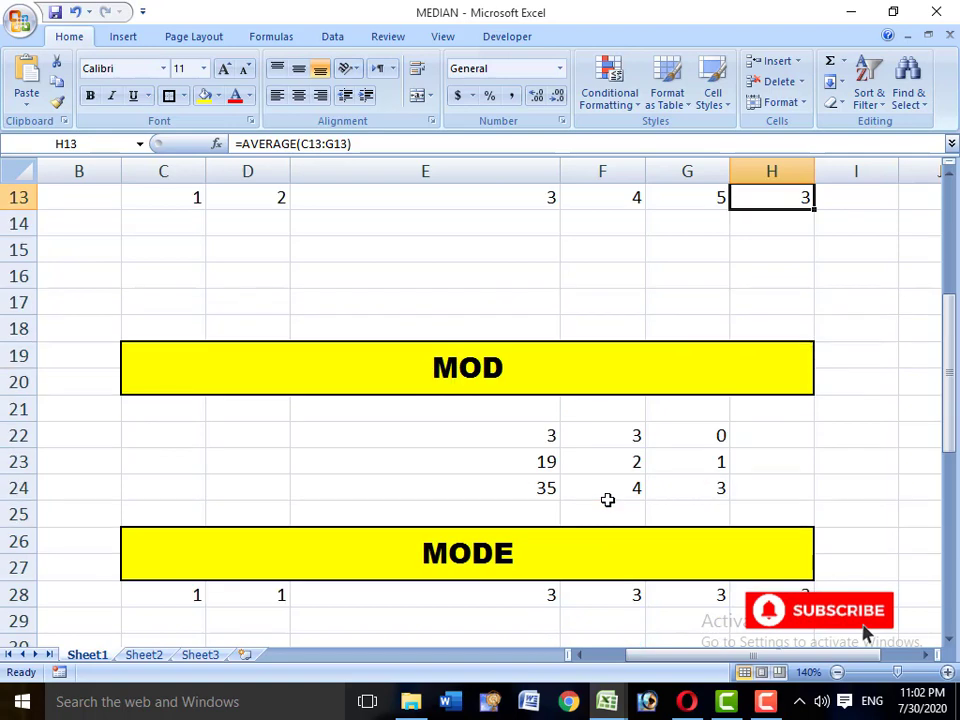
{"action": "left_click", "coordinate": [591, 441]}
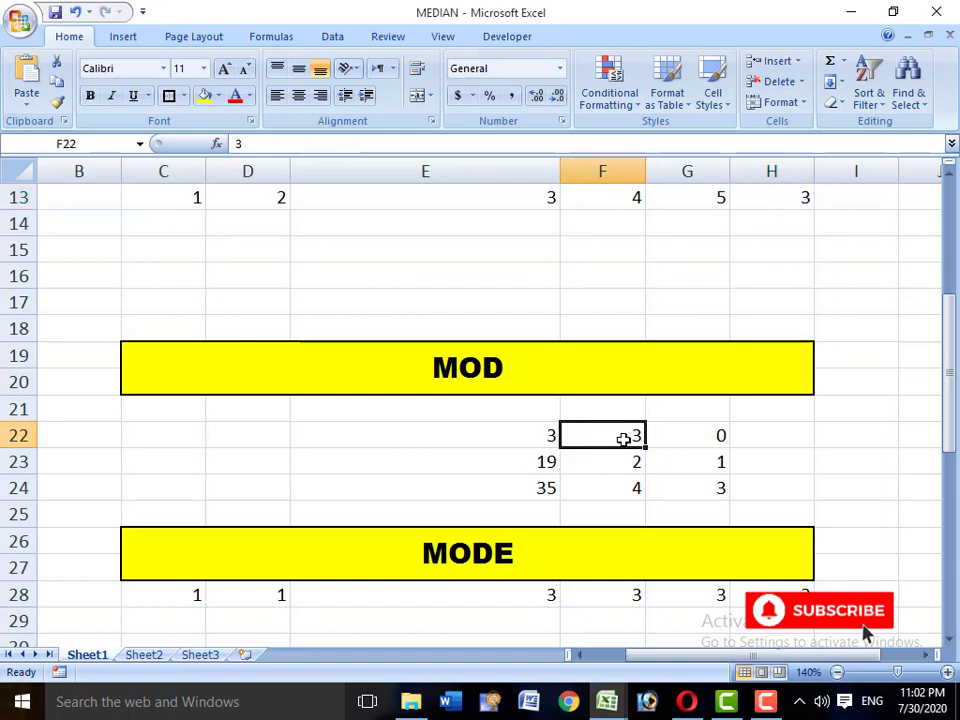
{"action": "left_click", "coordinate": [679, 435]}
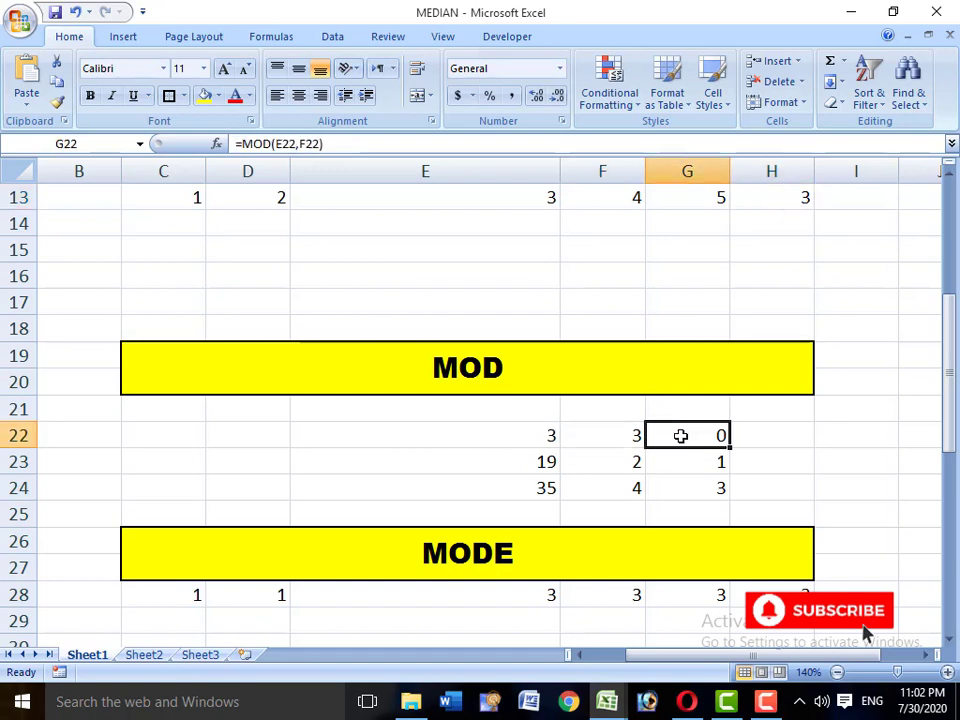
{"action": "left_click", "coordinate": [545, 434]}
{"action": "left_click", "coordinate": [585, 433]}
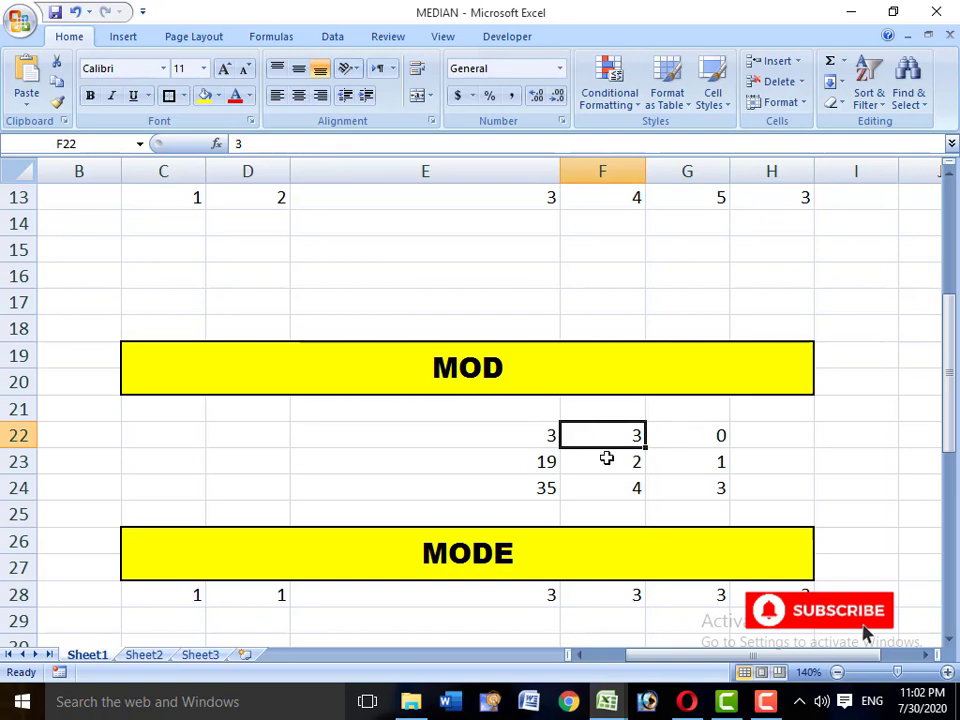
{"action": "left_click", "coordinate": [546, 458]}
{"action": "left_click", "coordinate": [611, 458]}
{"action": "left_click", "coordinate": [715, 461]}
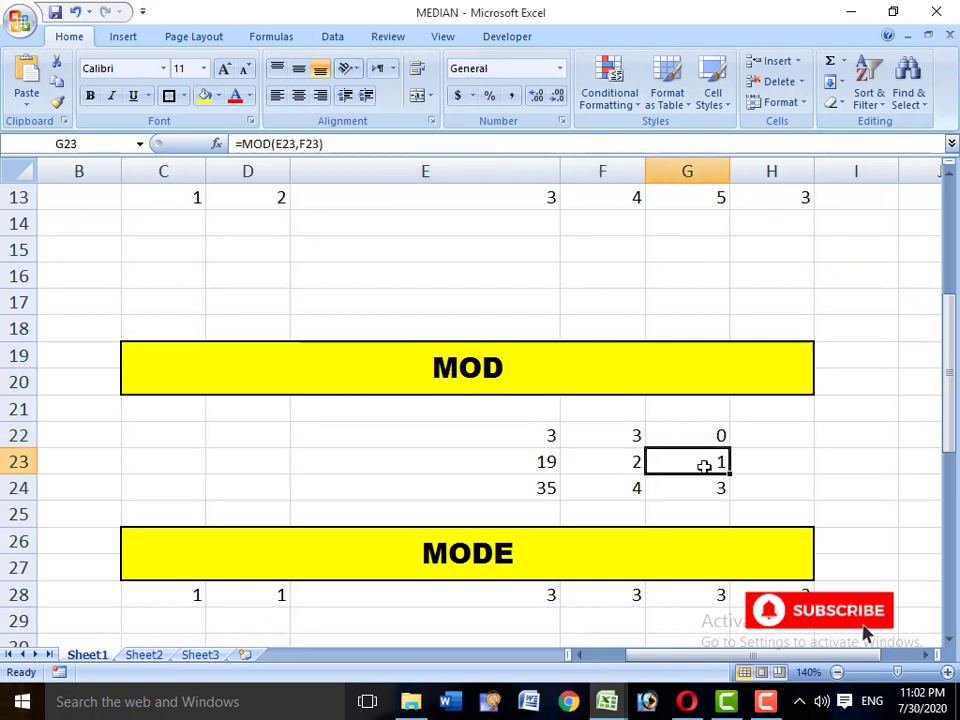
Review the MODE section, checking the repeated numbers in E28:G28 against the formula in H28.
{"action": "scroll", "coordinate": [585, 500], "scroll_direction": "down", "scroll_amount": 1}
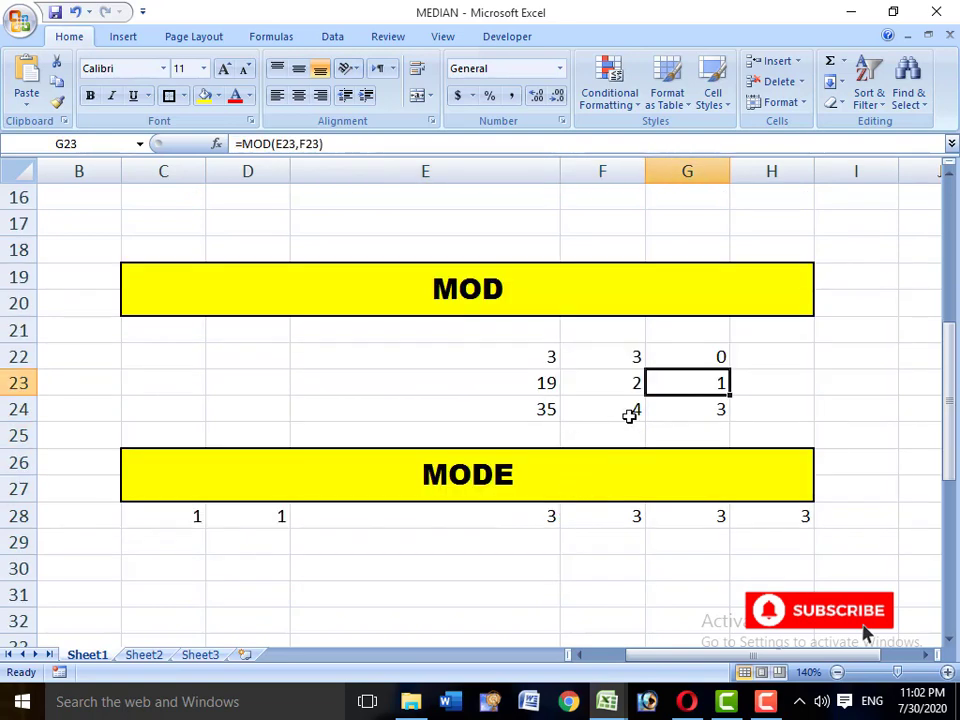
{"action": "scroll", "coordinate": [713, 475], "scroll_direction": "down", "scroll_amount": 1}
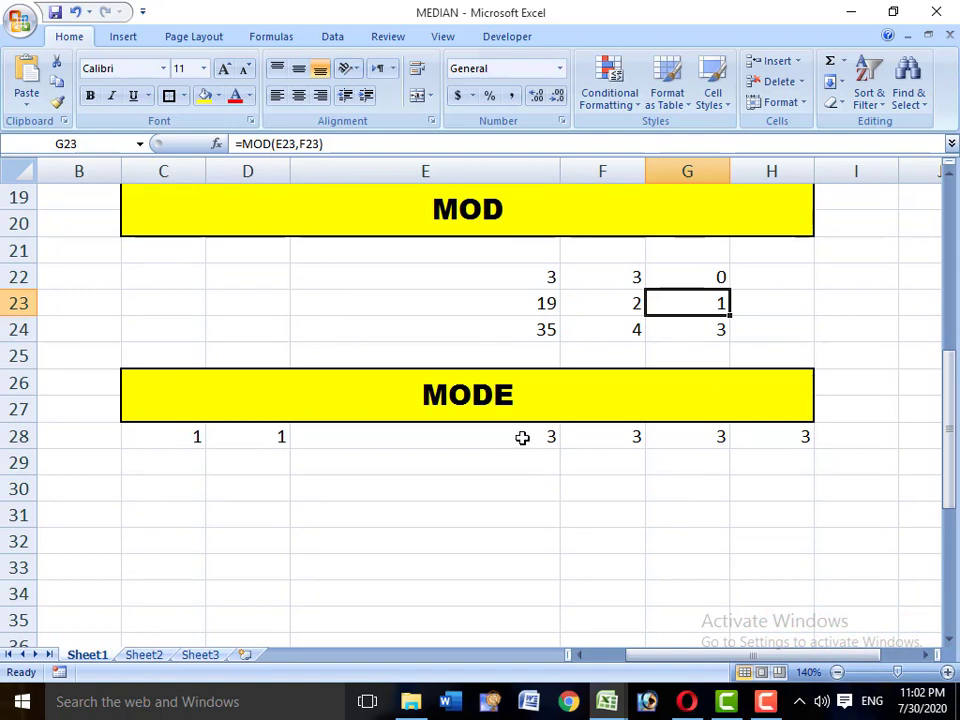
{"action": "left_click_drag", "start_coordinate": [521, 437], "coordinate": [665, 436]}
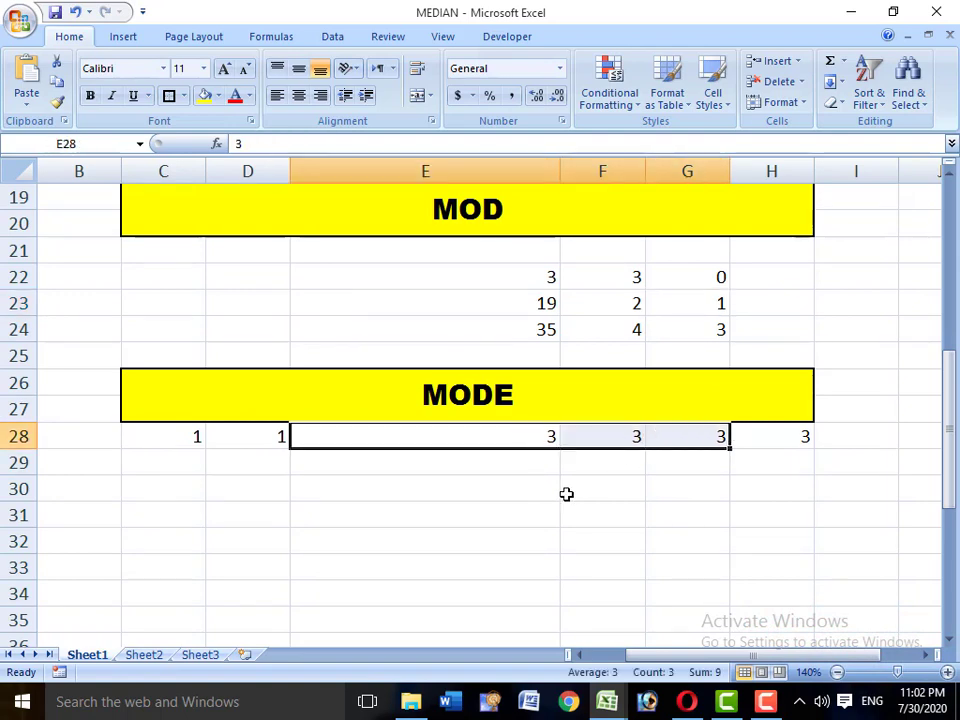
{"action": "left_click", "coordinate": [758, 437]}
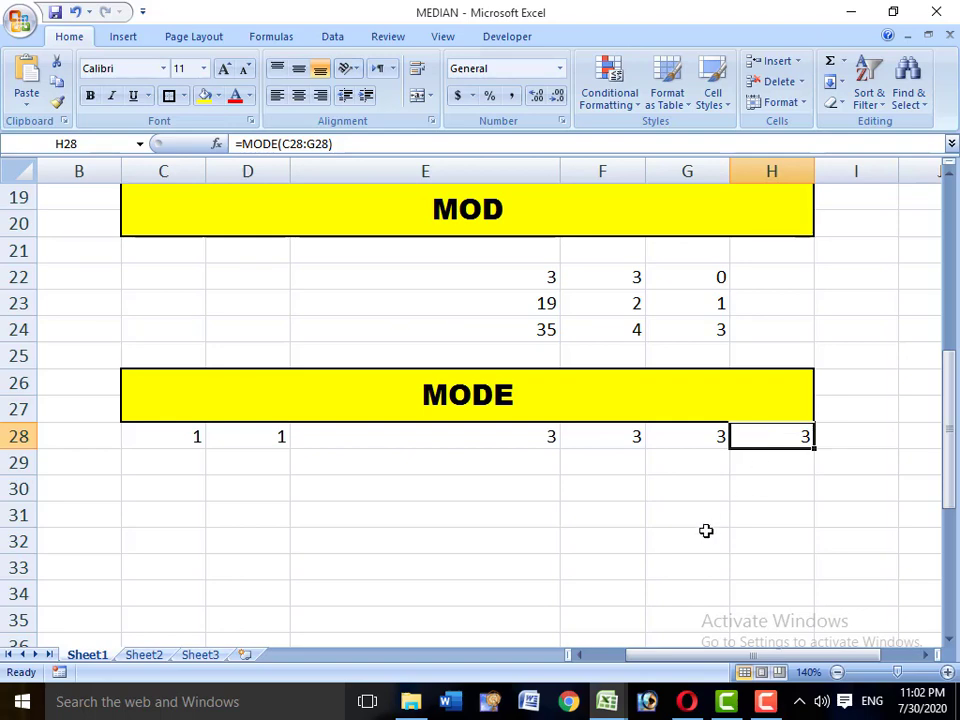